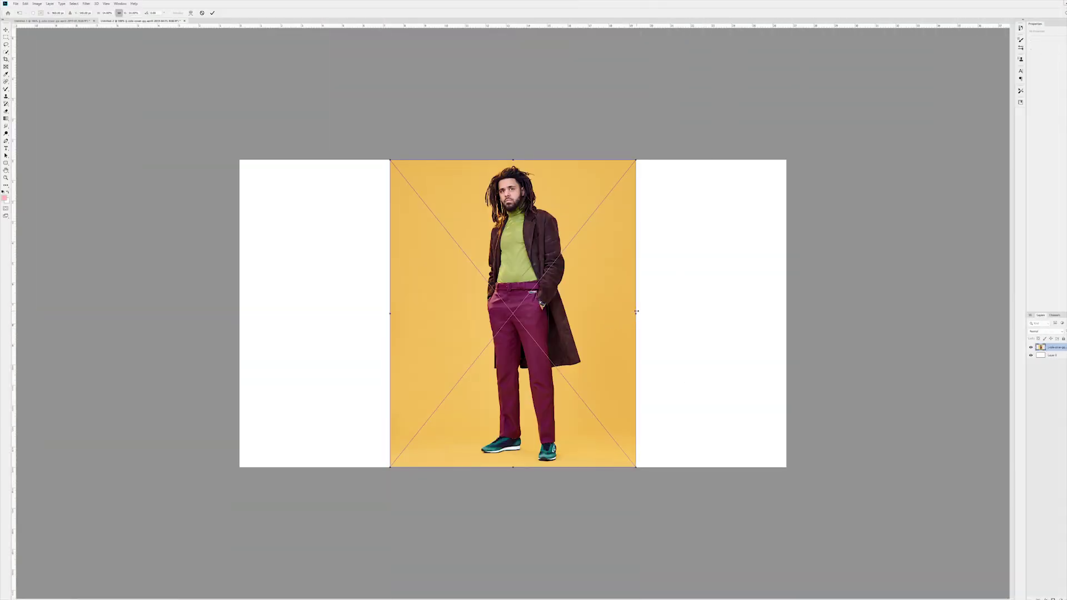
Step: Position the yellow-background photo on the blank white canvas and commit its placement
drag(637, 311, 695, 313)
drag(625, 287, 629, 359)
key(Return)
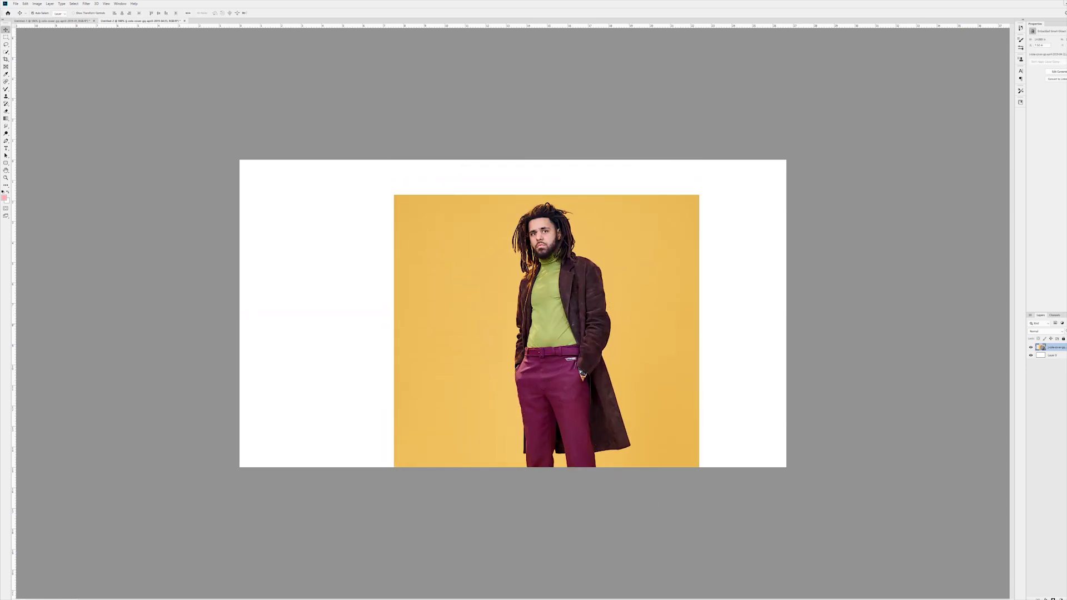
Step: Bring the teal-suit photo from the Pictures folder onto the canvas as a semi-transparent layer over the yellow photo
key(alt+Tab)
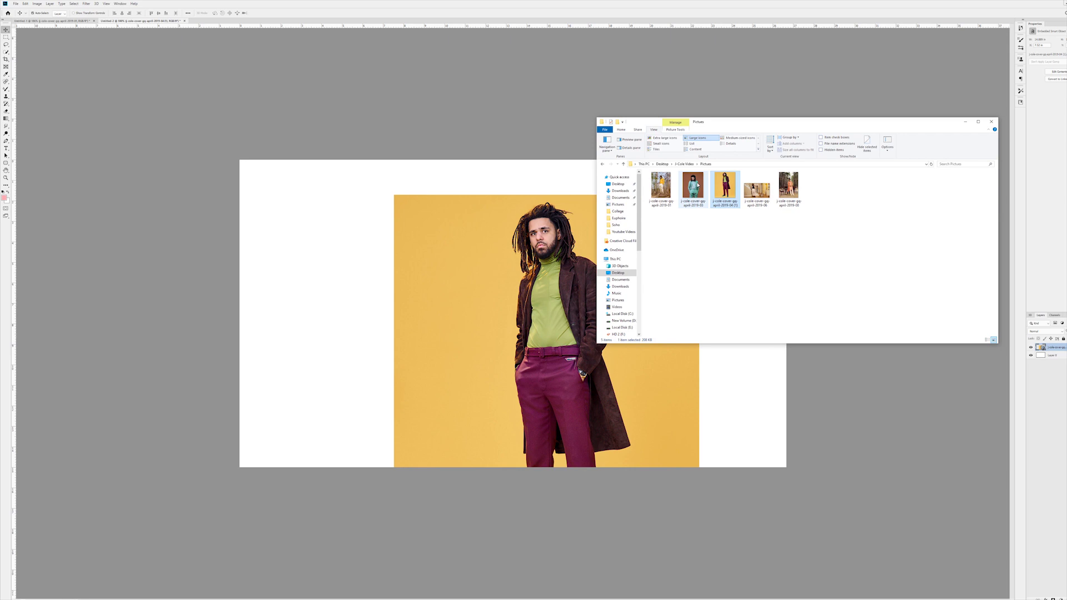
drag(693, 186, 590, 376)
drag(512, 315, 545, 327)
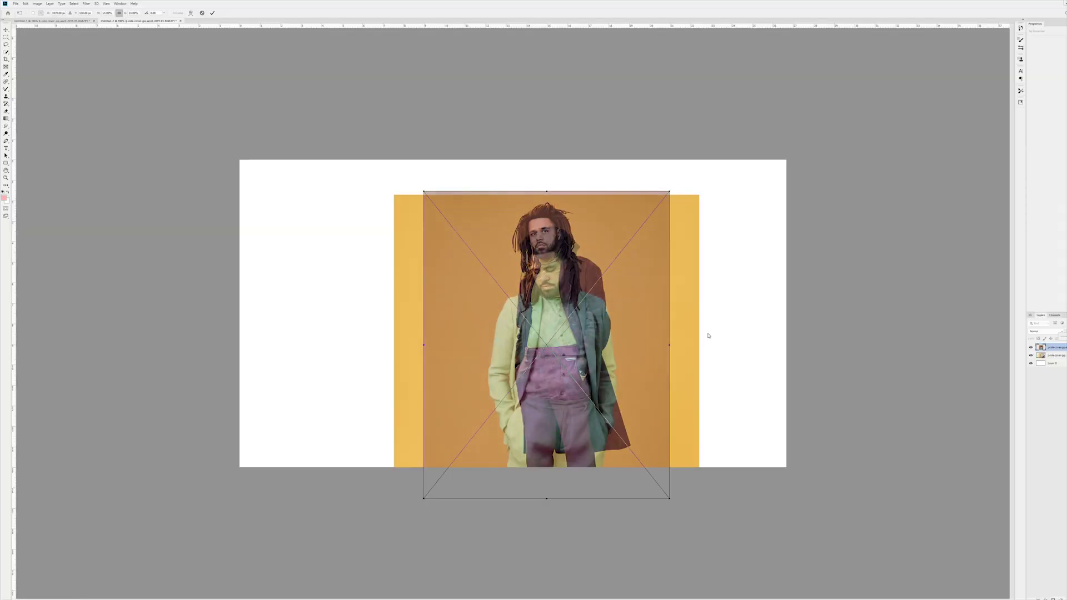
Step: Scale the teal-suit photo down, align its face with the face in the yellow photo and commit the placement
drag(675, 345, 620, 348)
drag(546, 369, 590, 335)
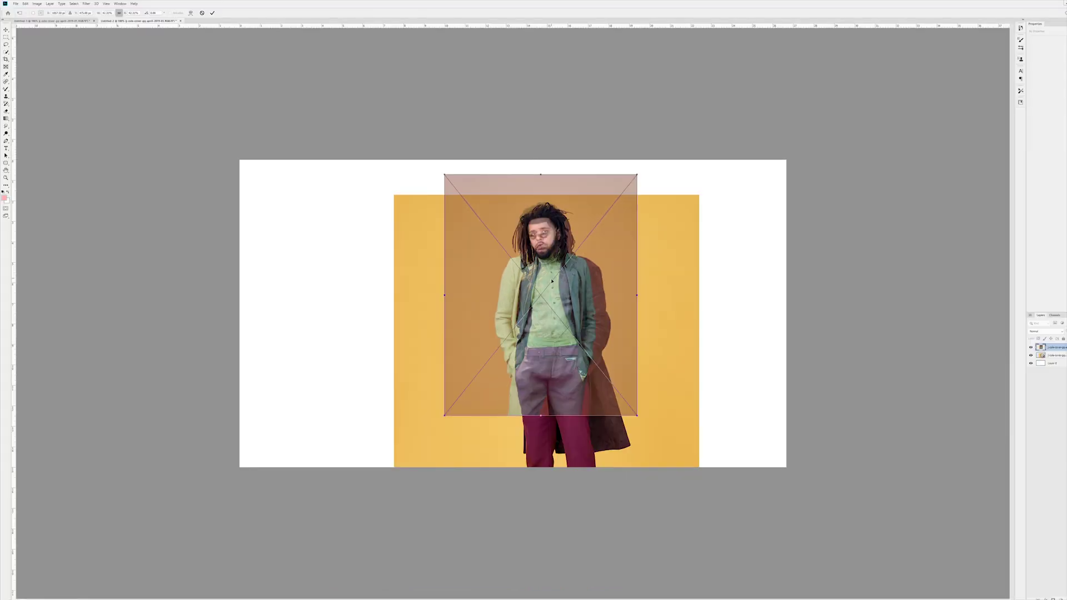
mouse_move(566, 267)
mouse_down()
mouse_move(564, 256)
mouse_move(552, 277)
mouse_up()
key(Return)
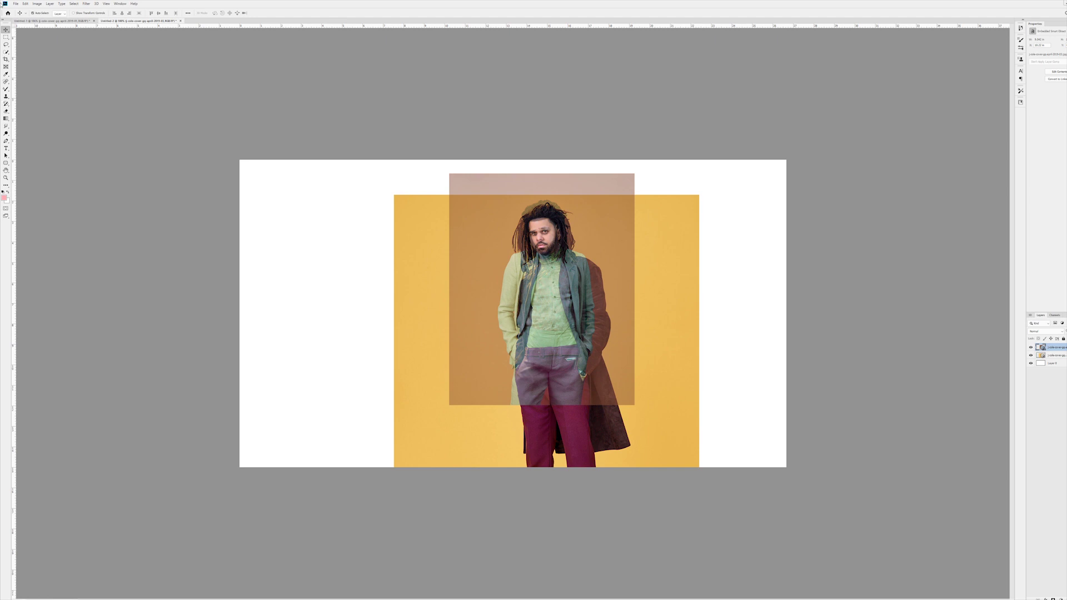
Step: Select a thin horizontal rectangle across the eyes of the teal-suit photo and copy it to a new layer
key(m)
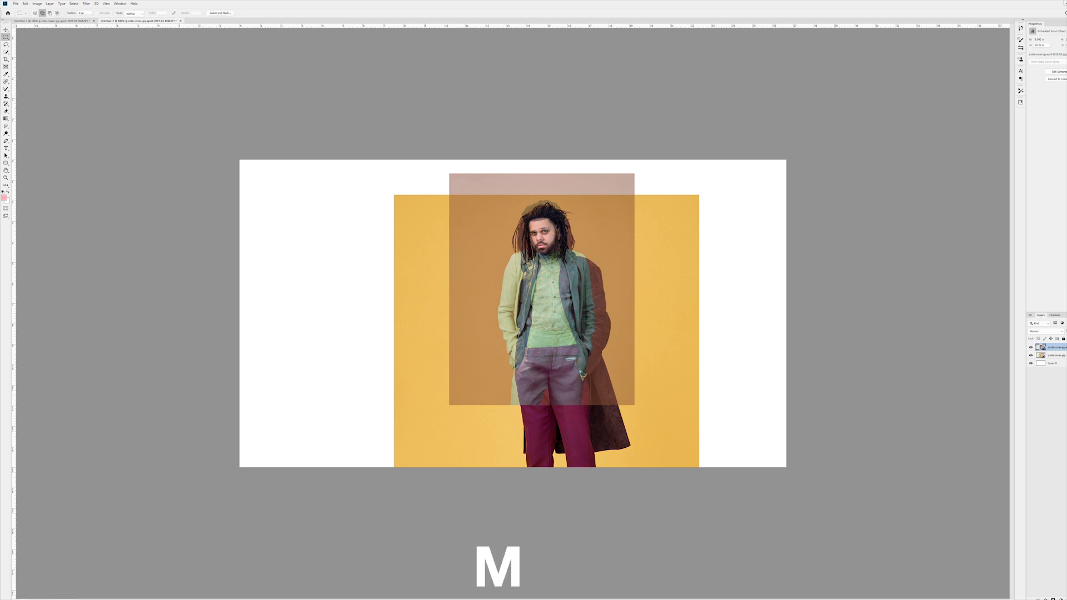
scroll(435, 152, up, 5)
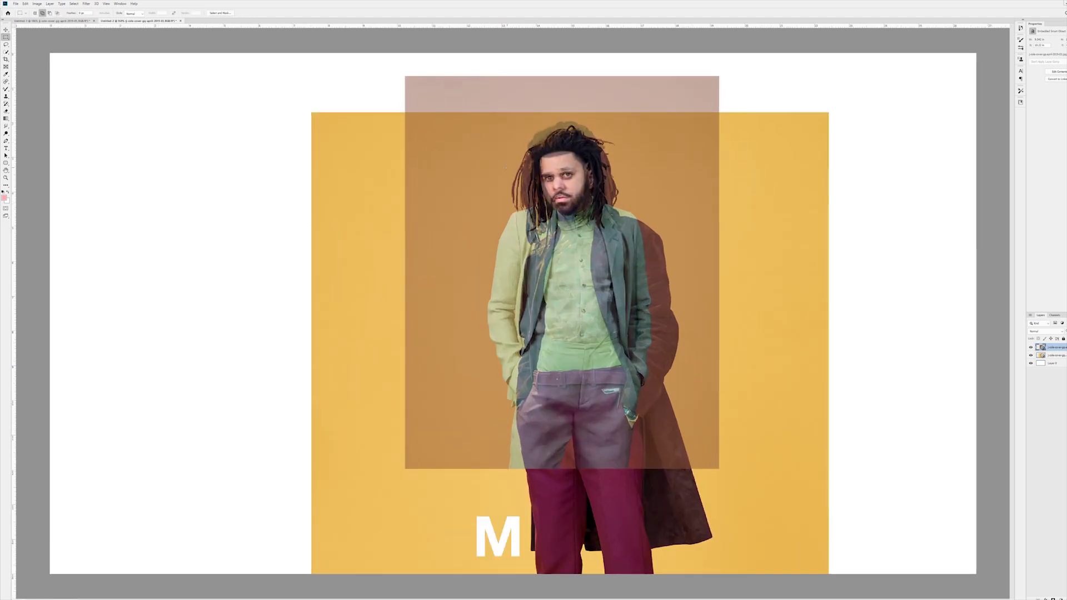
drag(490, 167, 627, 184)
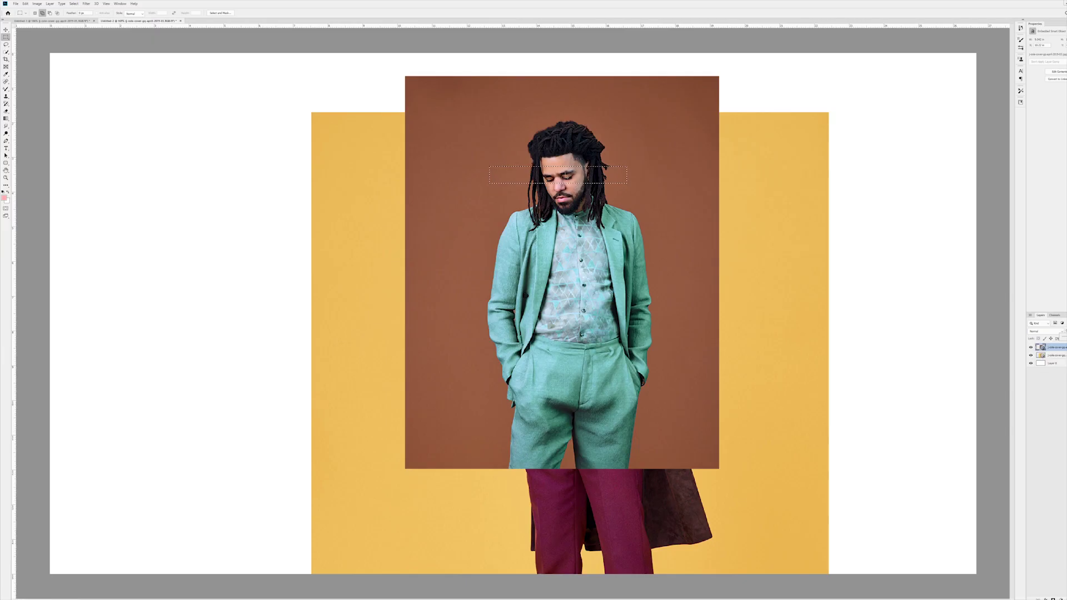
key(l)
right_click(565, 176)
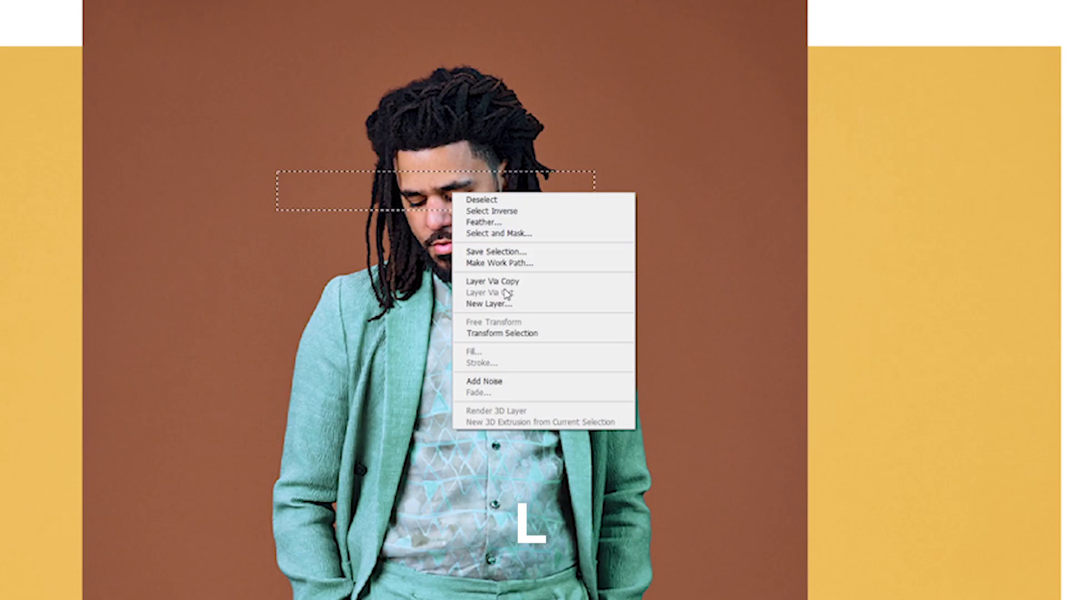
click(588, 214)
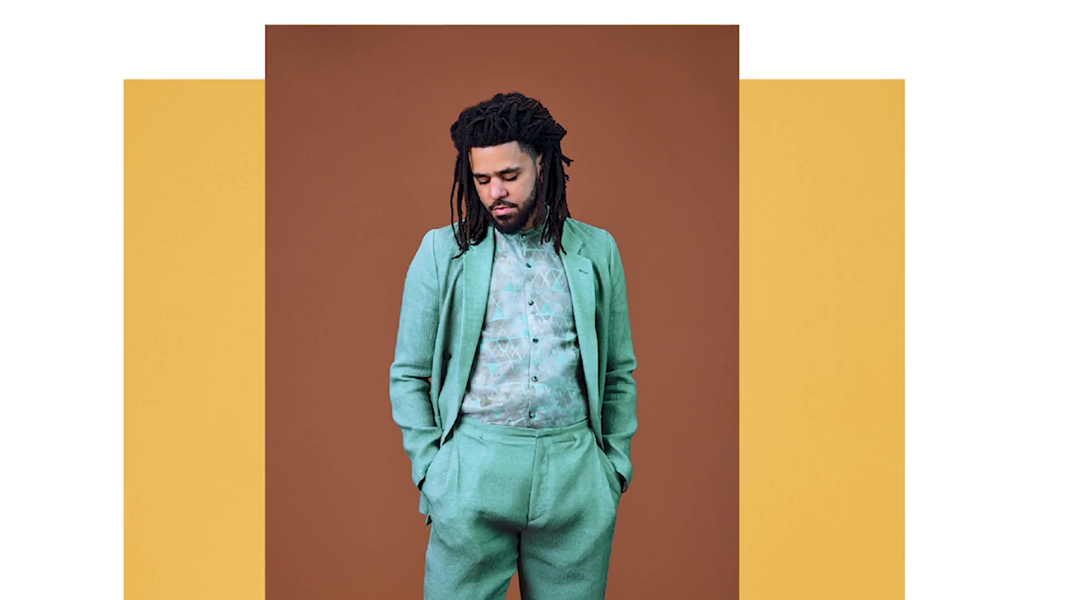
Step: Move the teal-suit photo off the figure and fit the copied eye strip onto the face in the yellow photo
drag(605, 346, 1032, 362)
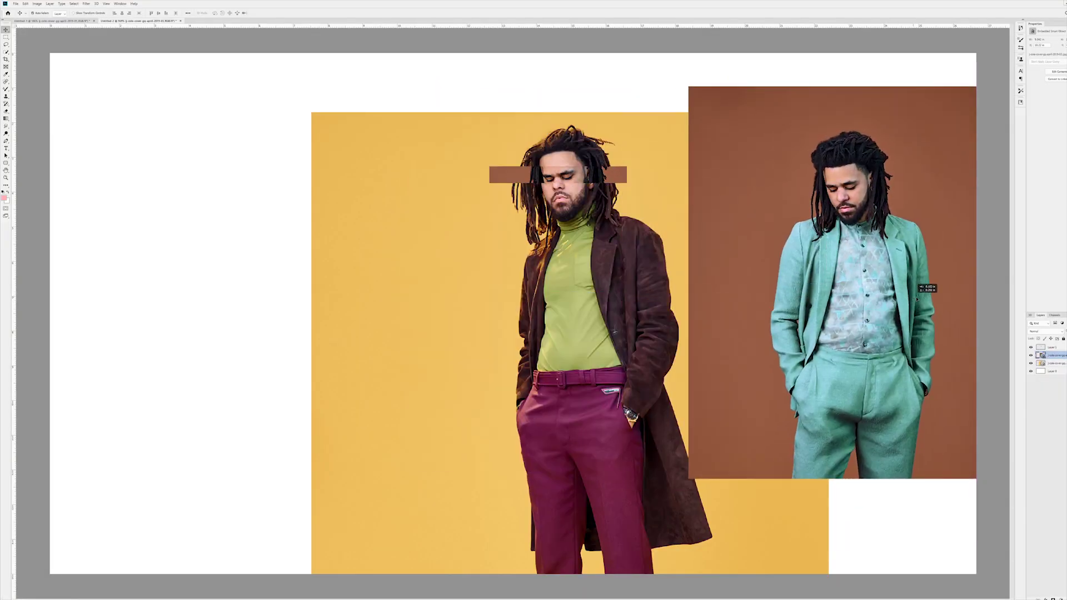
drag(917, 299, 925, 299)
drag(575, 179, 570, 179)
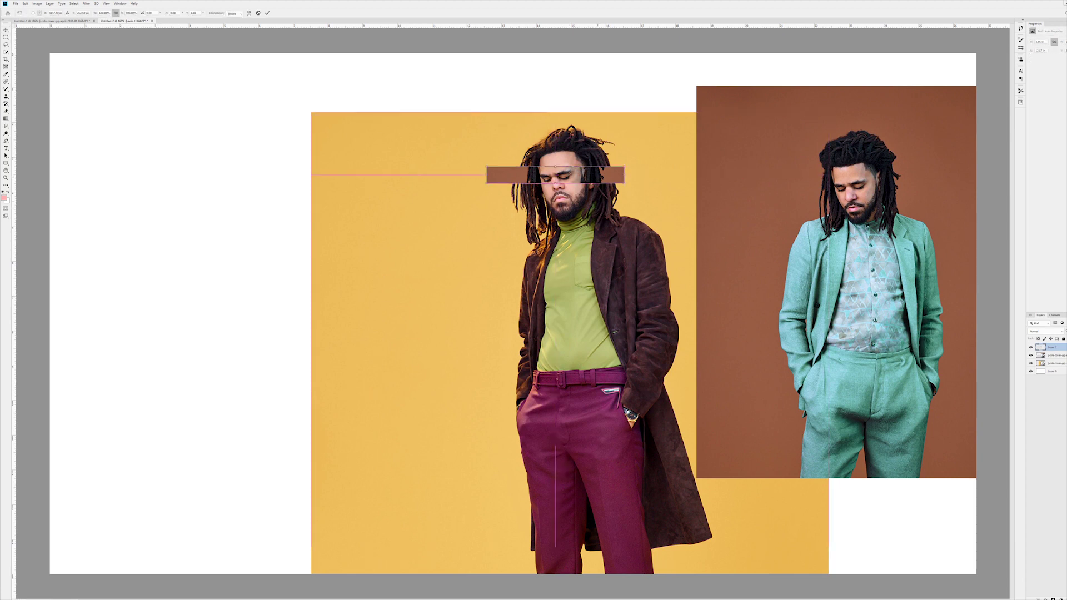
key(ctrl+t)
drag(625, 174, 605, 181)
key(Return)
Step: Move the teal-suit photo back over the figure and align its body with the one beneath at 50% opacity
drag(831, 245, 631, 271)
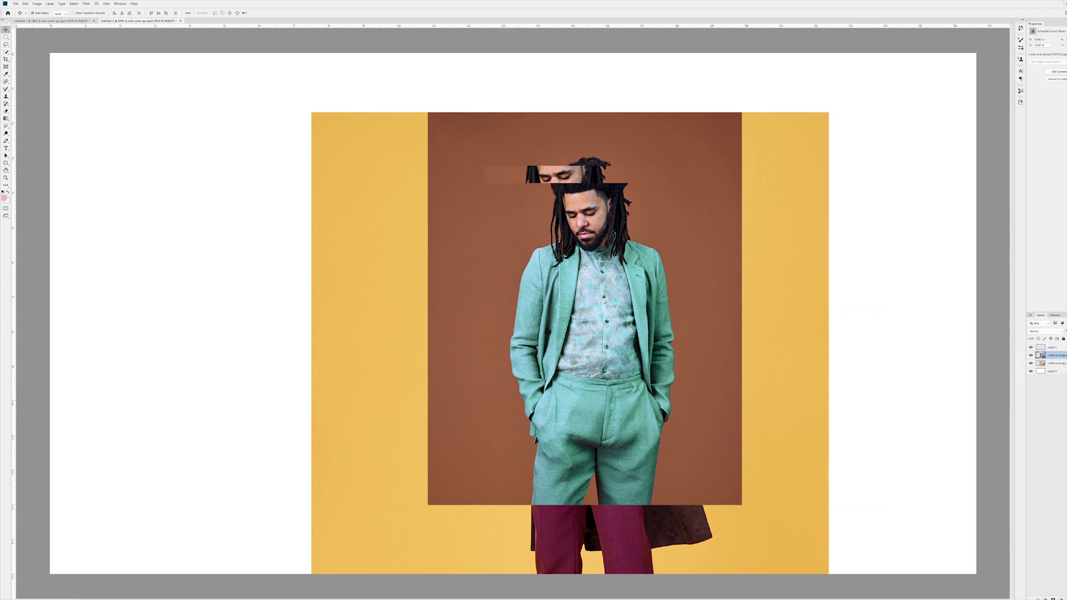
key(5)
drag(623, 308, 624, 289)
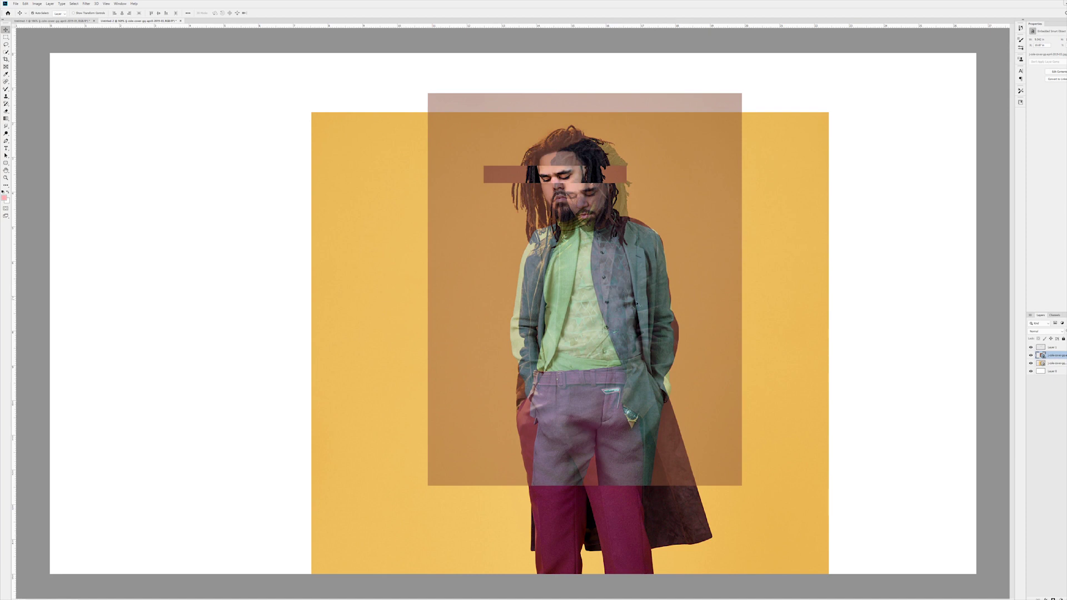
Step: Copy a tall rectangle of the teal-suit photo's jacket side to a new layer and delete the source photo layer
click(931, 286)
click(7, 37)
drag(600, 205, 690, 436)
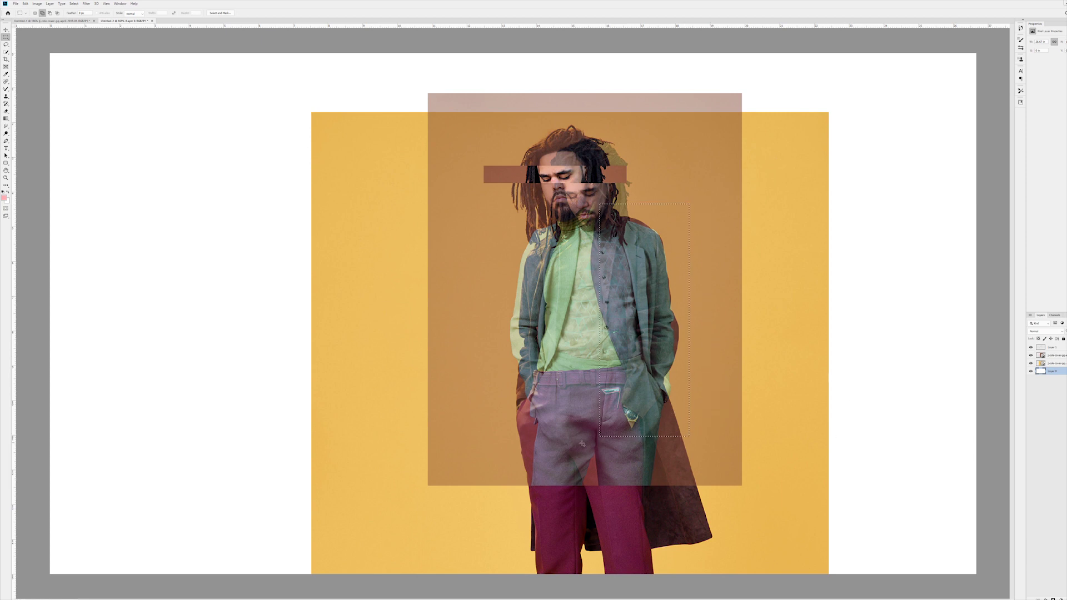
key(l)
click(1058, 356)
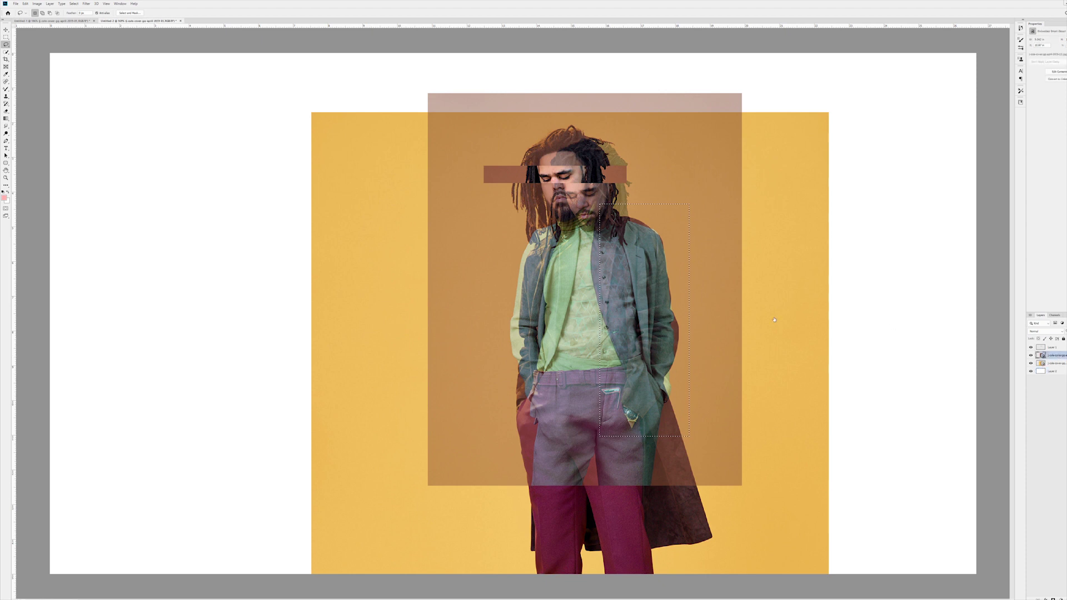
right_click(646, 328)
click(667, 367)
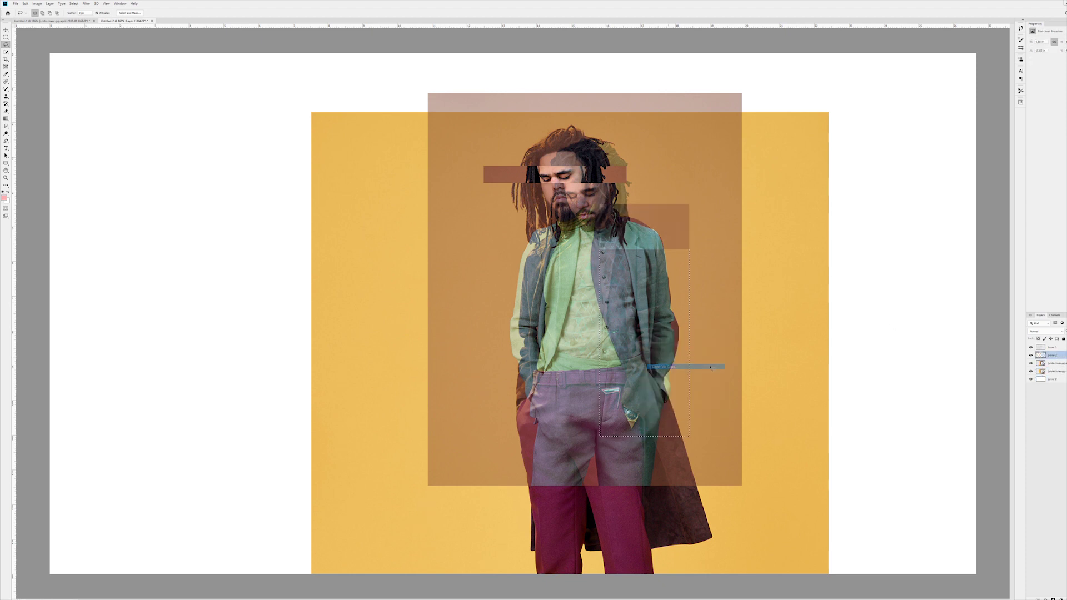
click(1055, 364)
key(Delete)
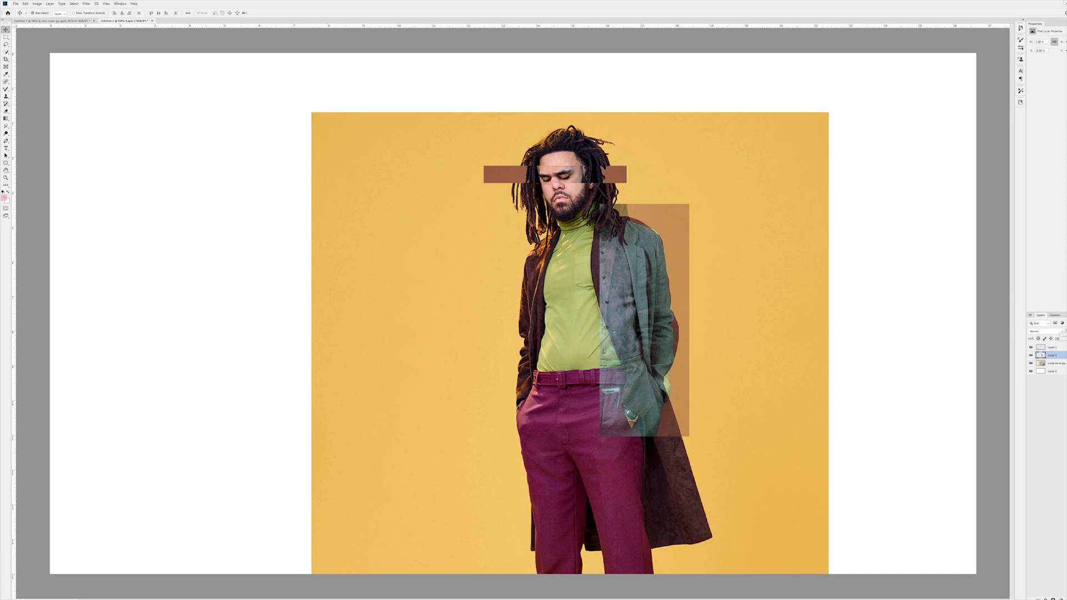
Step: Set the jacket slice to 100% opacity and shift it slightly to line up with the body
key(0)
click(845, 307)
drag(641, 325, 634, 324)
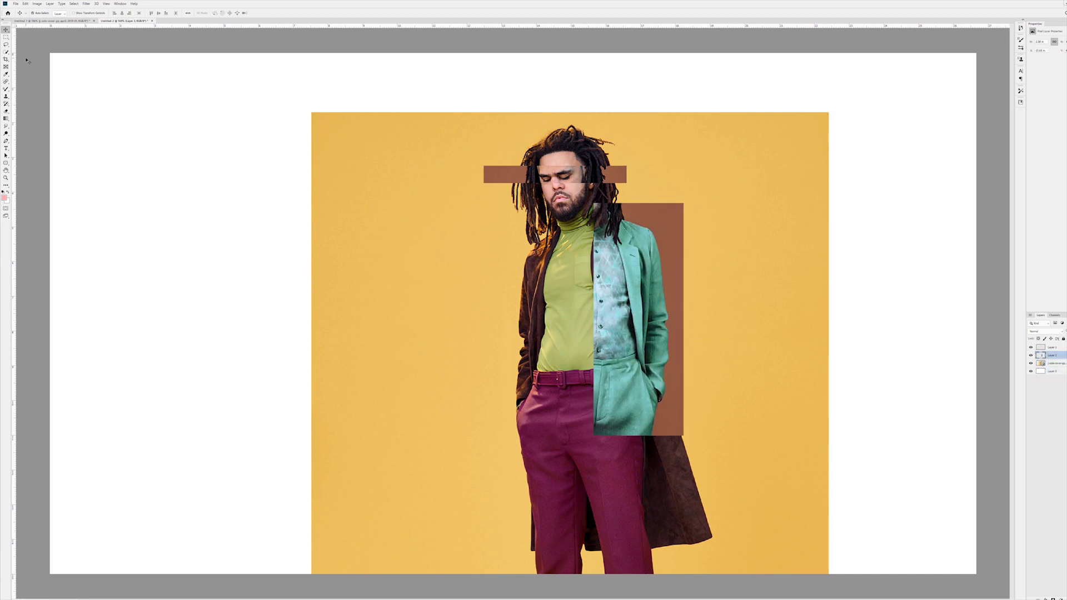
Step: Select a shorter rectangle of the jacket slice from the shoulder to the pocket and put it on its own layer
click(6, 36)
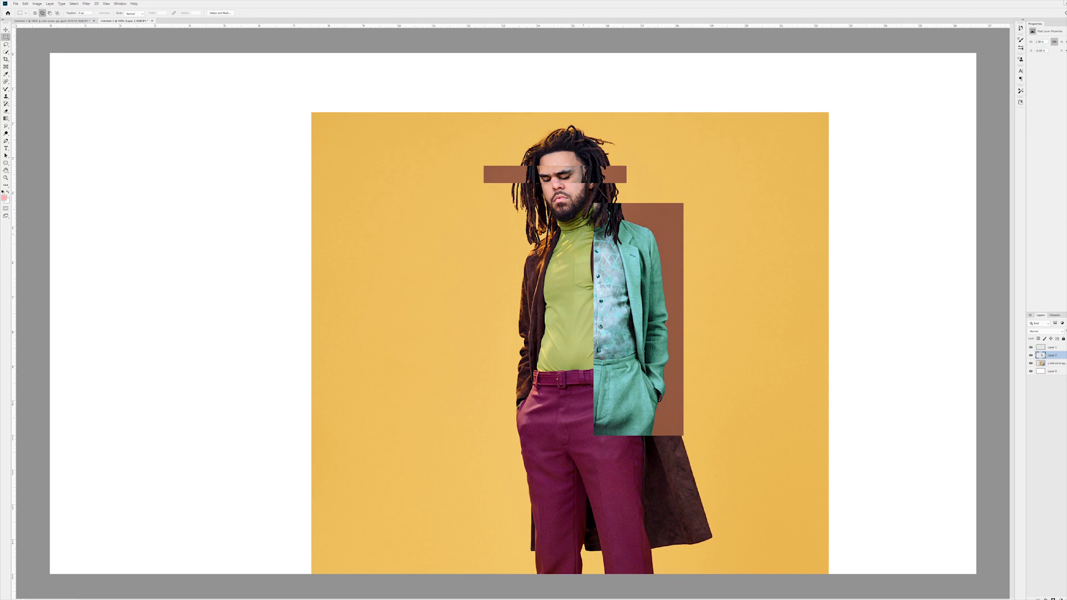
drag(589, 230, 681, 384)
right_click(649, 295)
click(643, 295)
key(l)
right_click(642, 295)
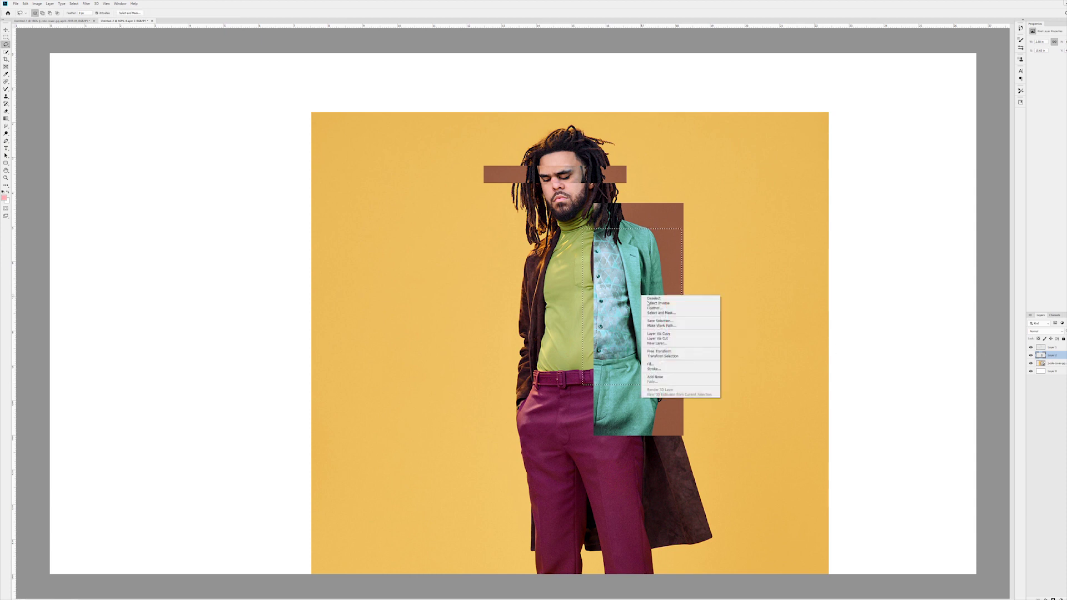
click(683, 335)
Step: Delete the leftover full-height jacket slice and nudge the shorter slice into line with the body
click(1053, 363)
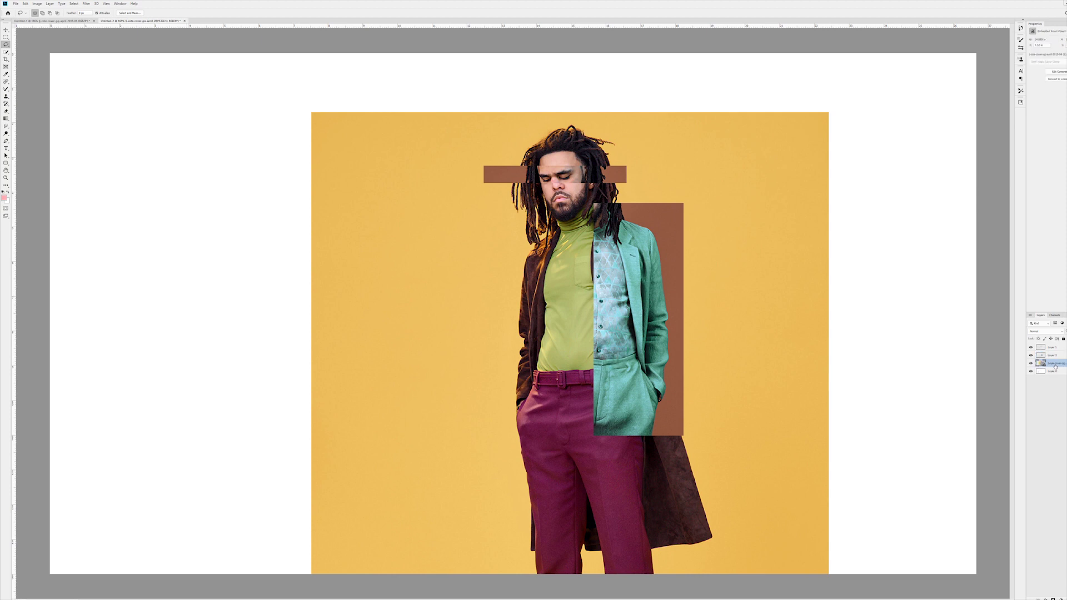
key(Delete)
key(v)
drag(648, 327, 646, 321)
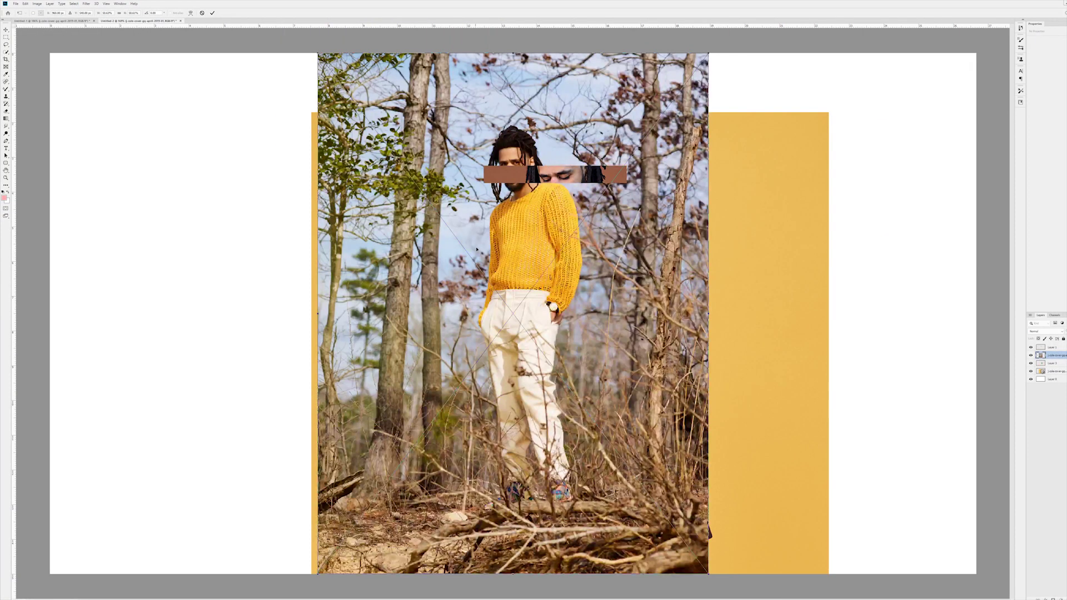
Step: Position the forest photo so its figure sits over the collage and put its layer beneath the yellow photo
drag(502, 317, 559, 347)
click(1055, 371)
drag(1052, 361, 1054, 364)
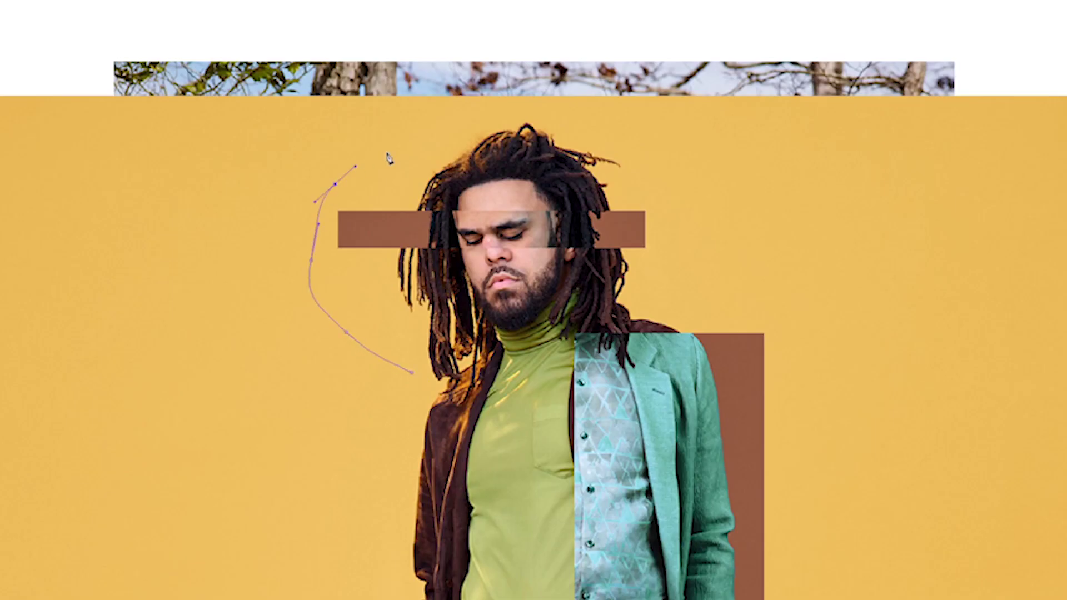
Step: Draw a closed, curved Pen path loosely around the head, hair and upper chest in the yellow photo
click(405, 146)
click(470, 110)
click(614, 110)
drag(720, 197, 725, 217)
drag(717, 293, 702, 327)
drag(669, 412, 655, 423)
drag(488, 459, 461, 451)
drag(422, 413, 417, 402)
click(412, 372)
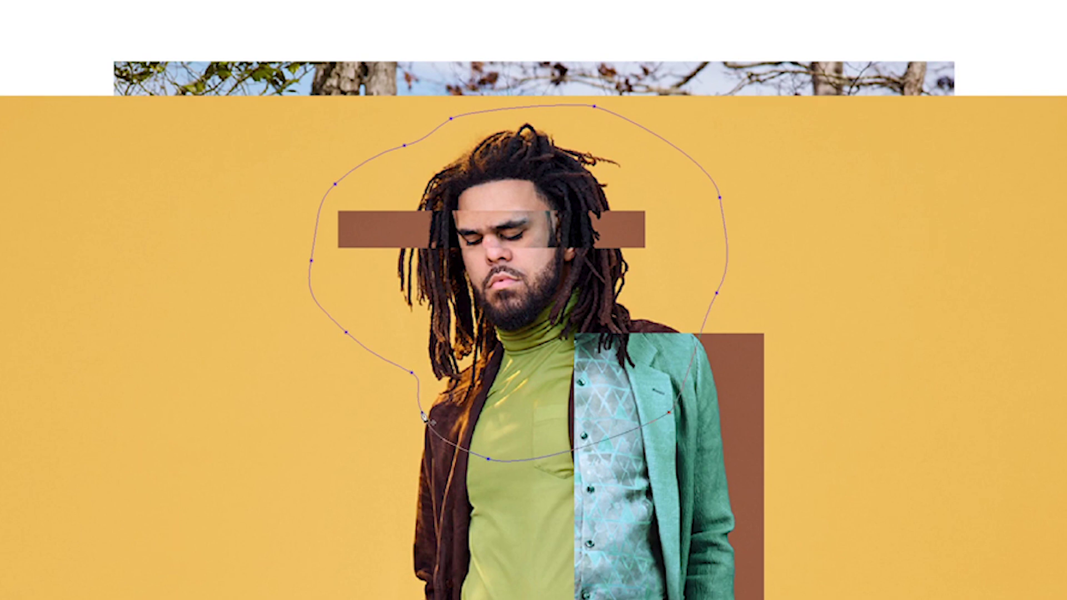
drag(498, 433, 487, 432)
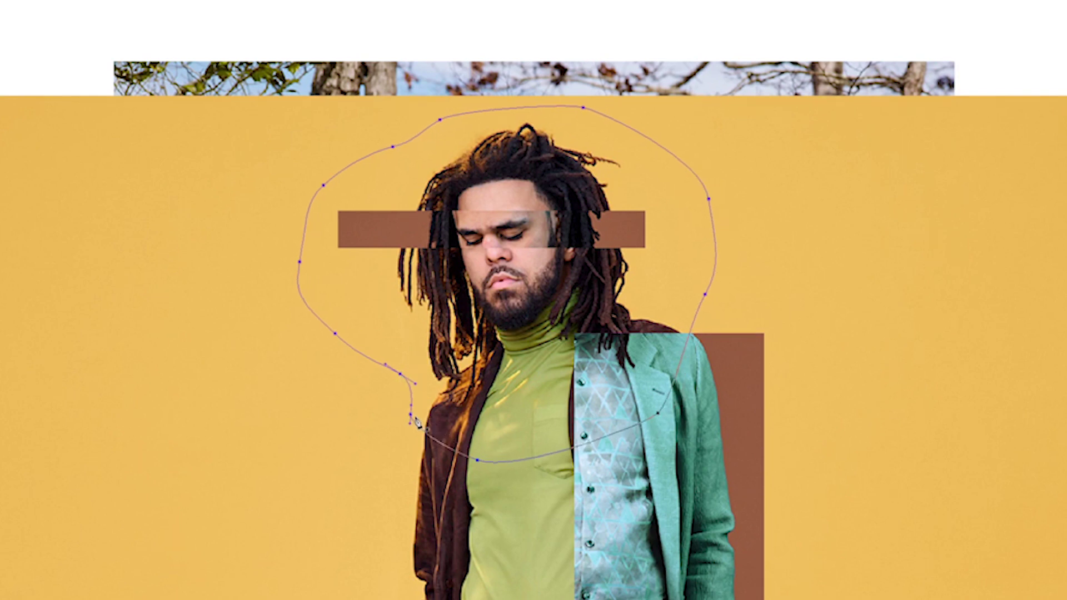
drag(413, 437, 411, 443)
Step: Turn the path into a selection, copy the head area to a new layer and hide the full yellow photo
right_click(580, 292)
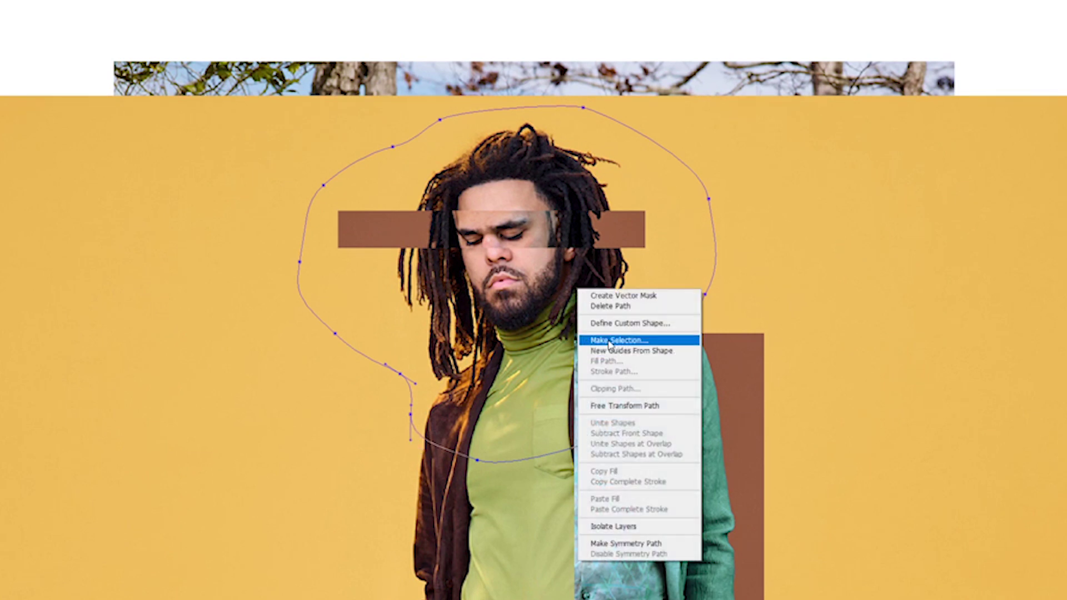
click(611, 338)
click(514, 239)
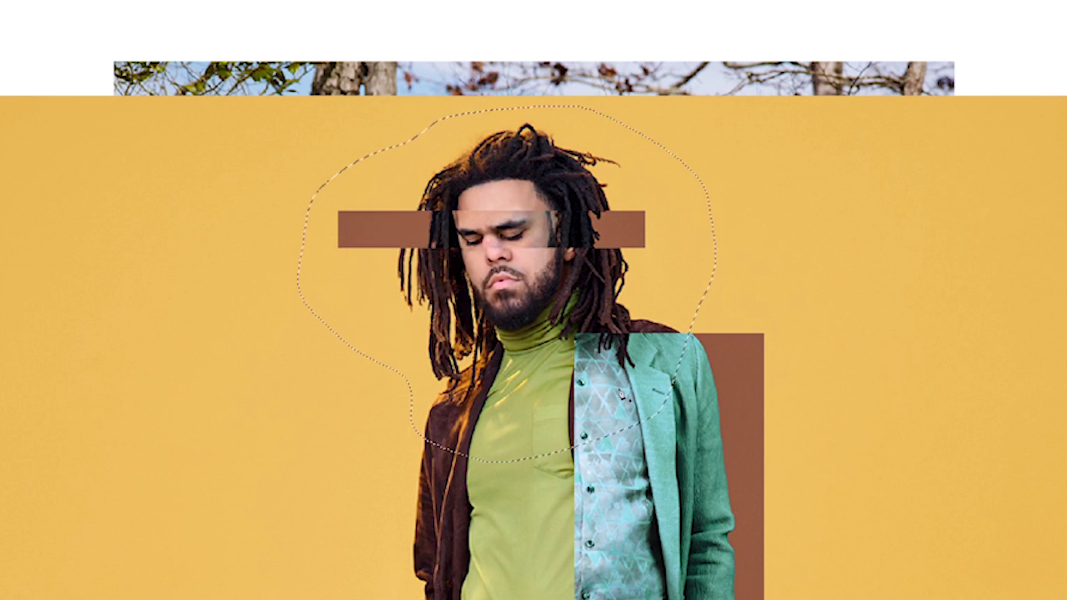
right_click(545, 323)
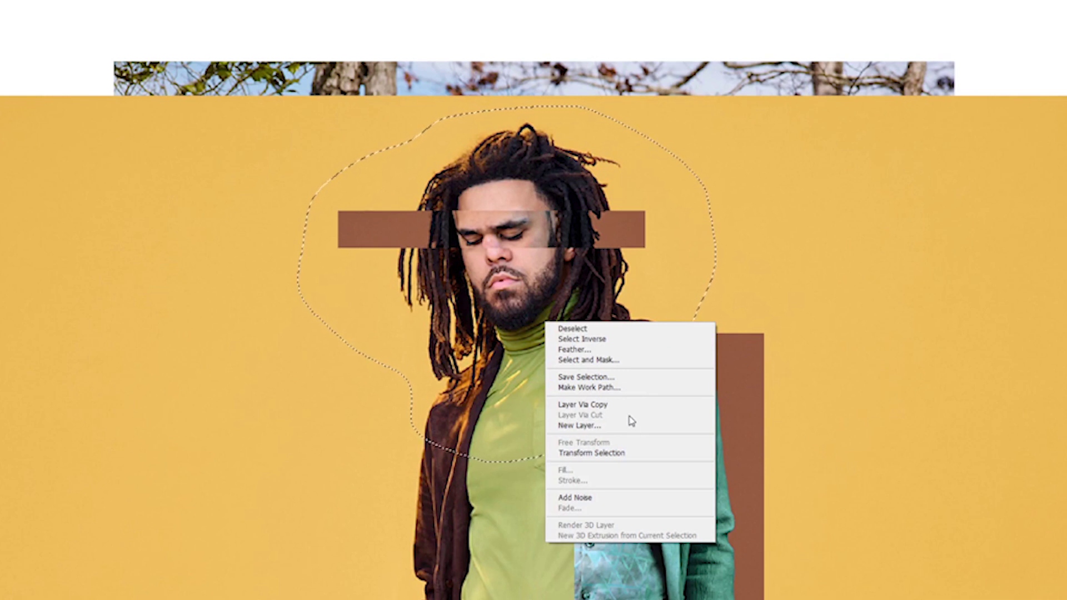
click(609, 404)
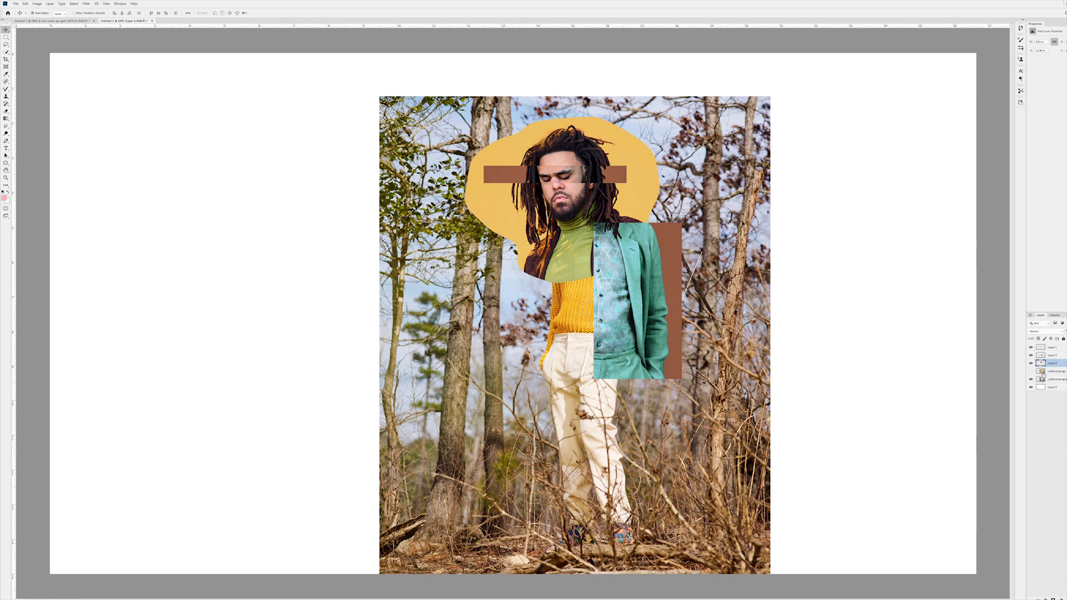
Step: Move the forest photo aside so its yellow-sweater figure stands clear of the head cutout and jacket slice
click(1038, 381)
click(1032, 380)
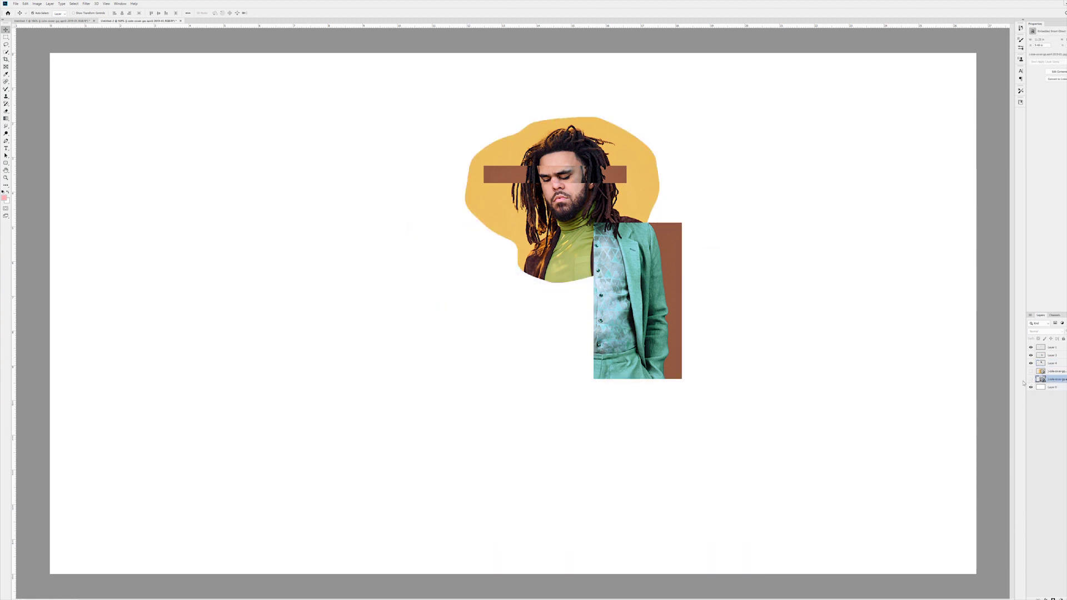
click(1032, 380)
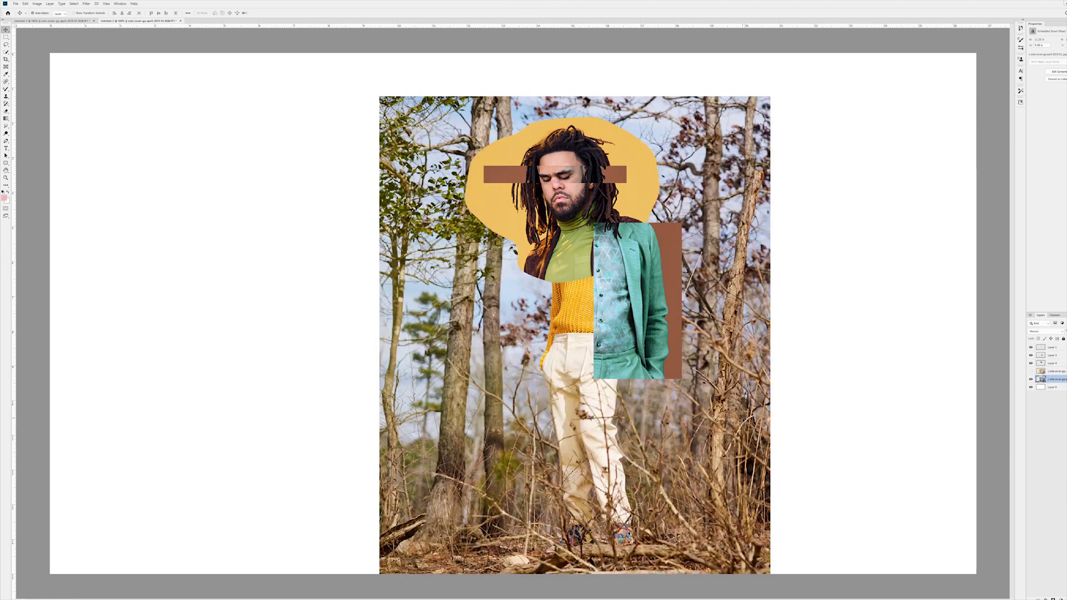
drag(750, 415, 542, 397)
key(p)
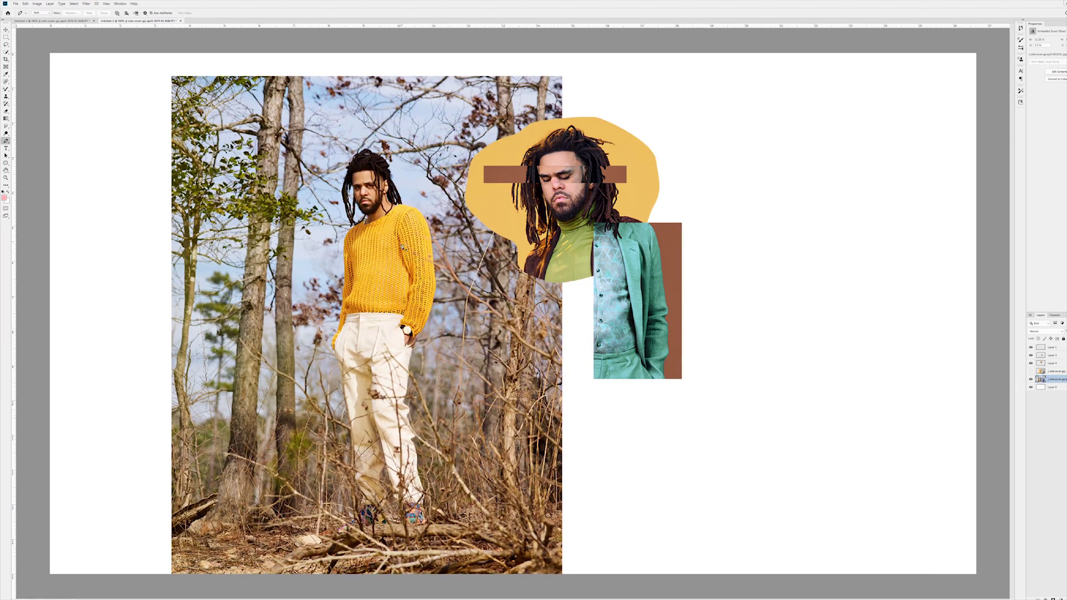
scroll(362, 319, up, 1)
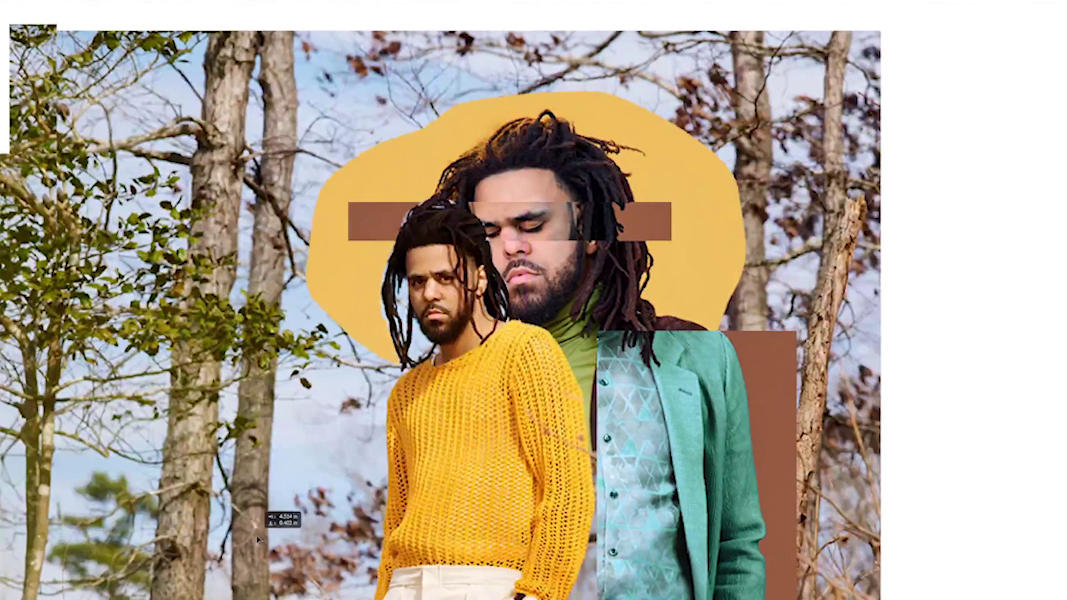
Step: Align the yellow-sweater figure with the collage and put its cutout layer beneath the head cutout
drag(258, 540, 320, 504)
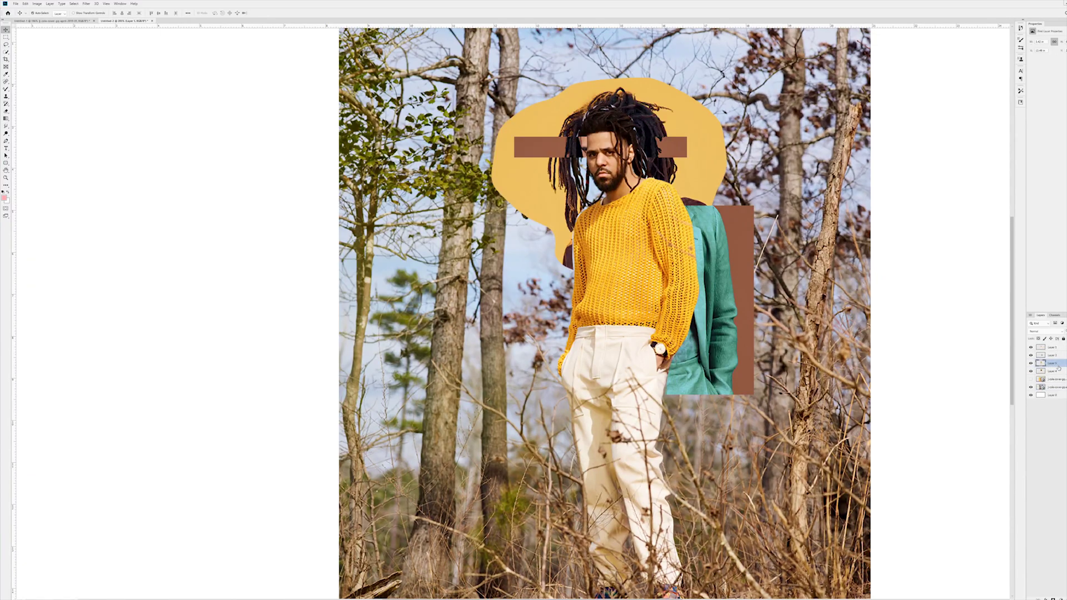
alt+click(1059, 368)
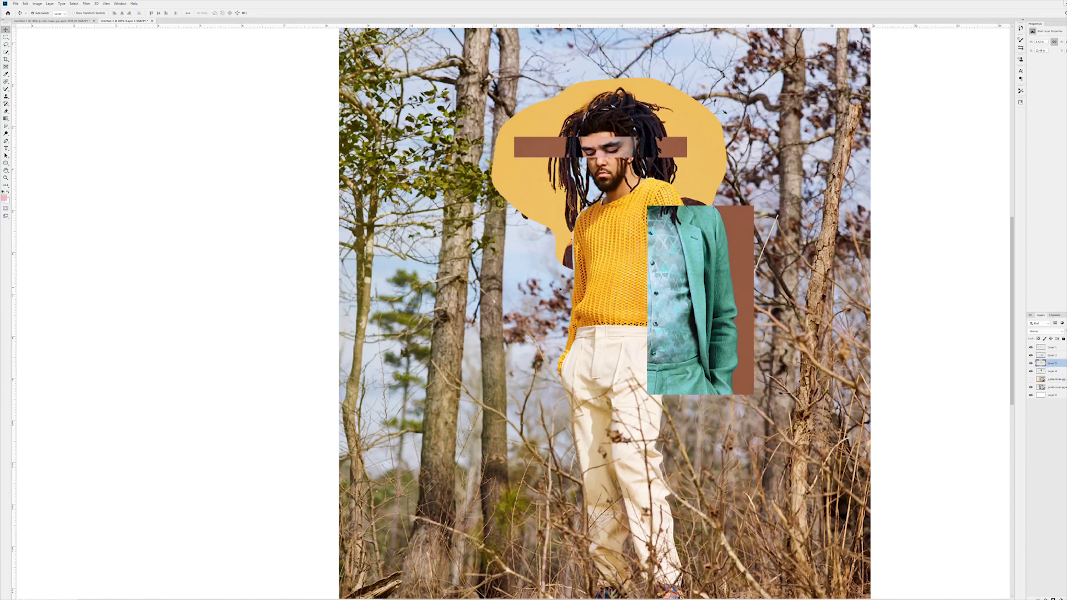
drag(1063, 376, 1064, 376)
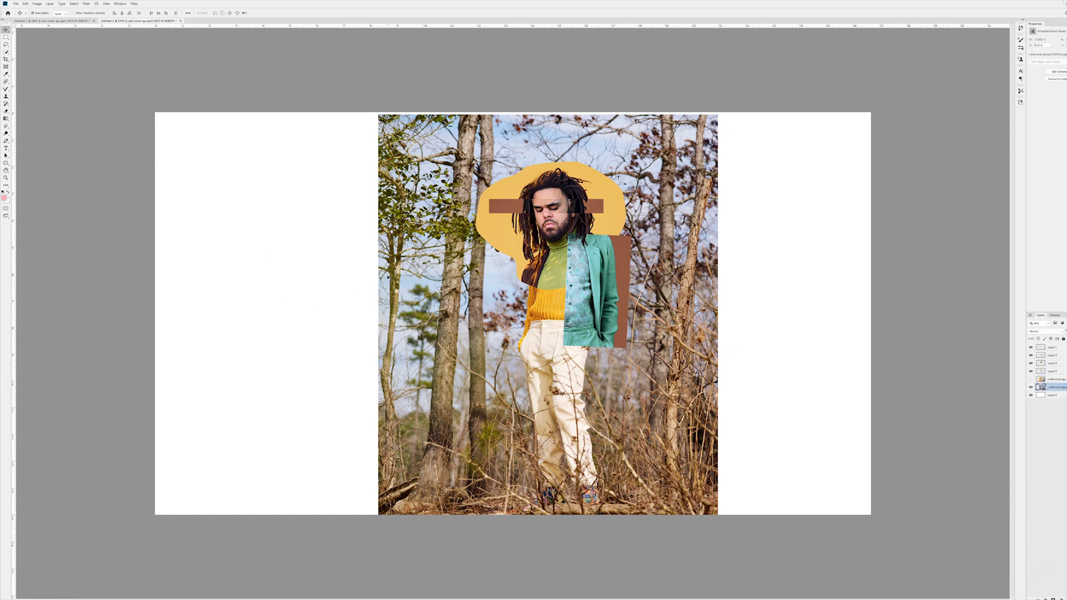
Step: Add 2.96% uniform monochromatic noise to the forest photo and repeat the noise filter on the neighbouring cutout layer
click(86, 3)
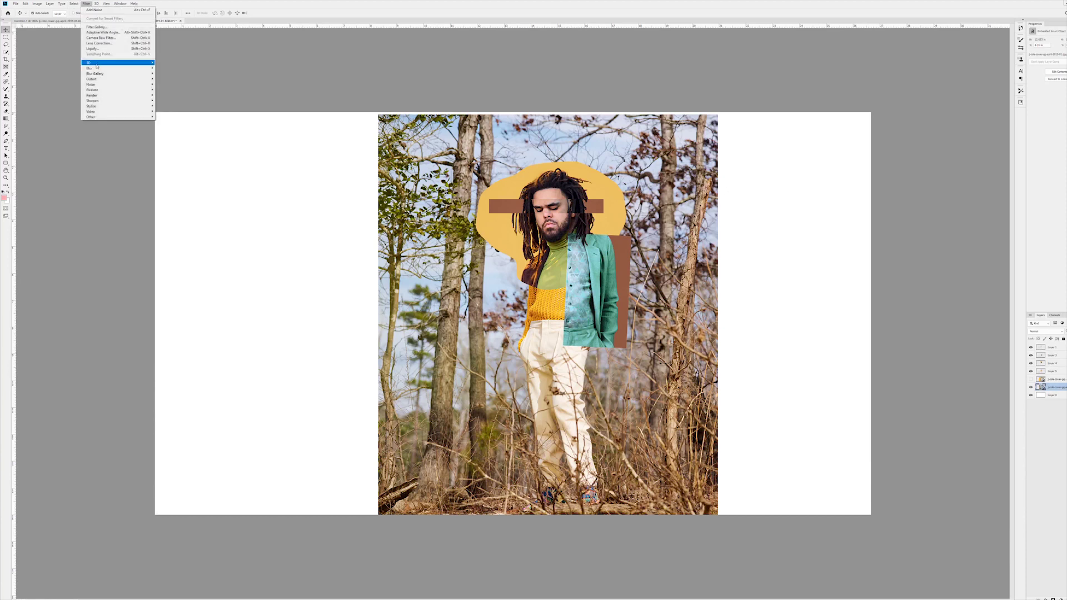
mouse_move(102, 87)
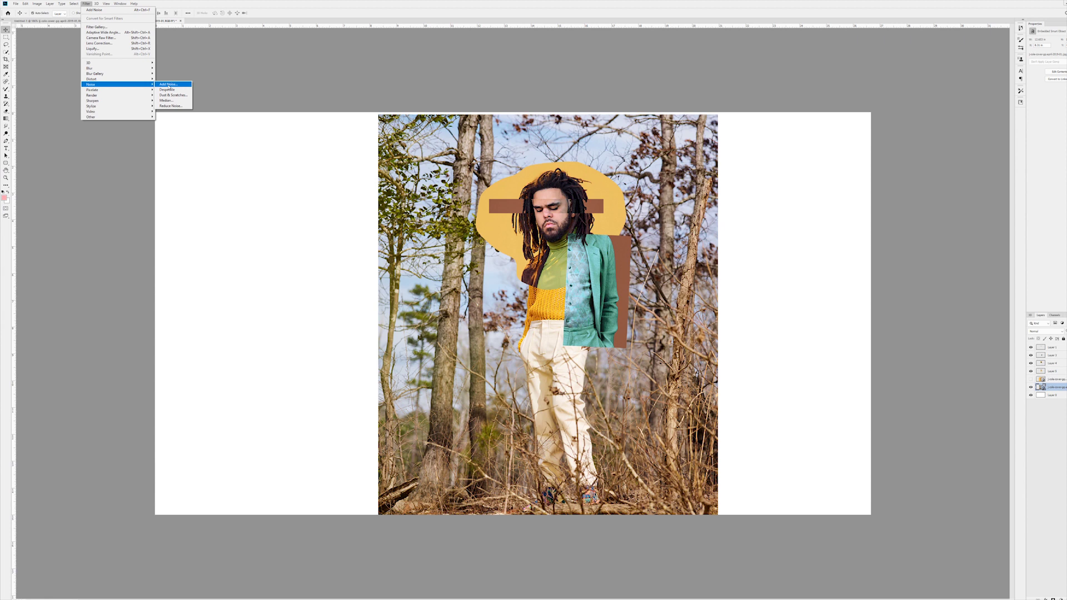
click(168, 84)
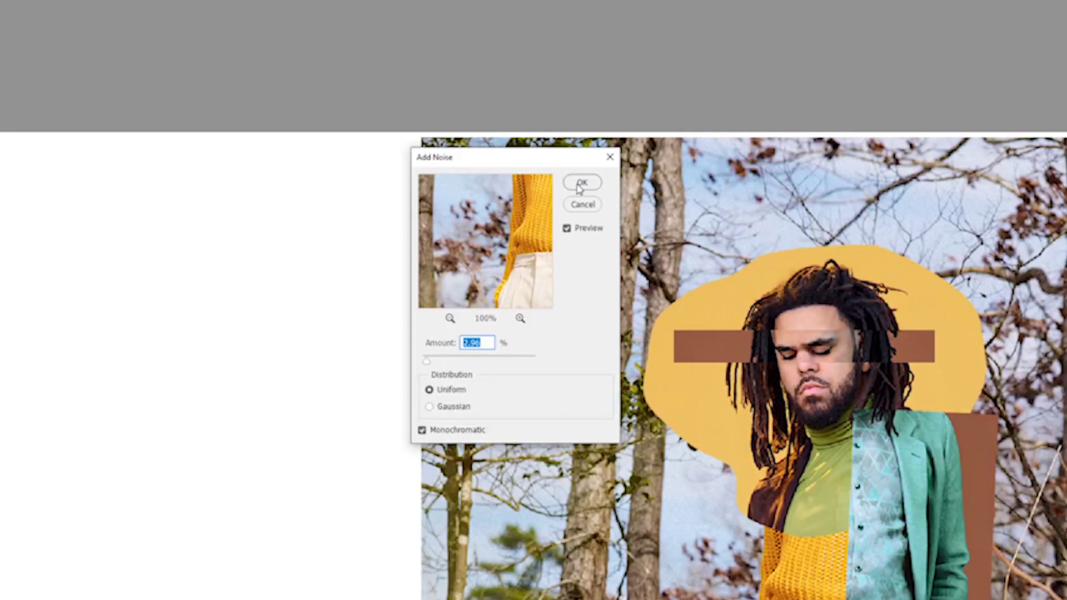
click(583, 184)
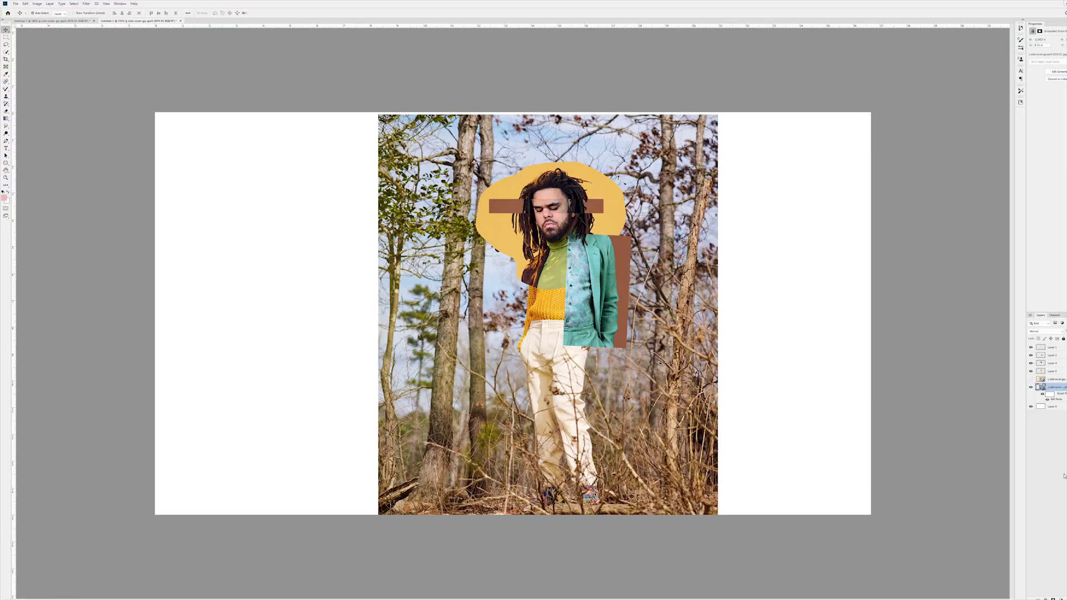
click(86, 4)
click(100, 9)
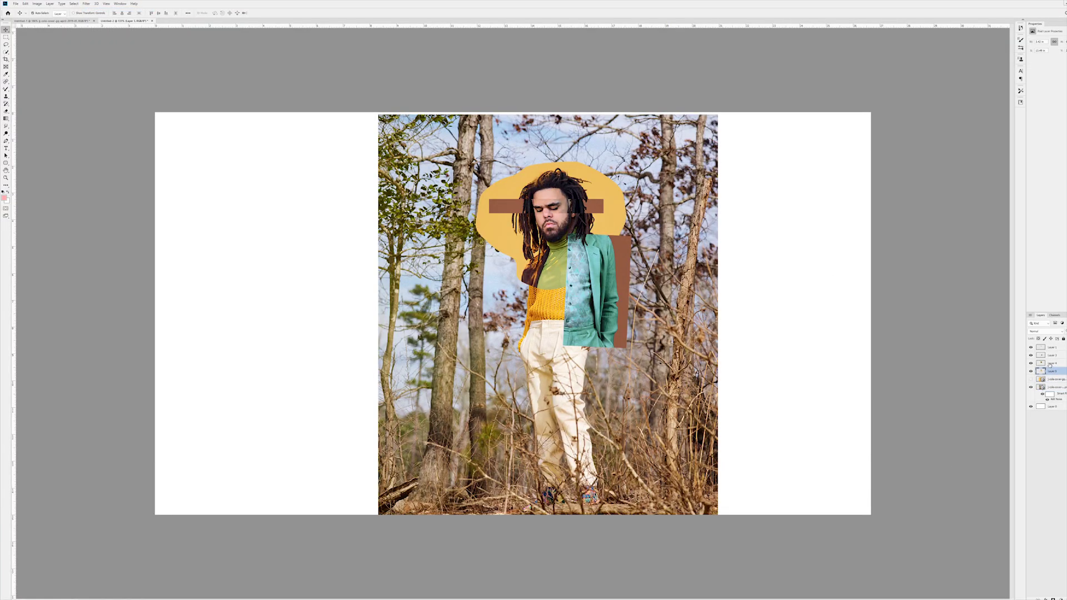
Step: Remove the teal jacket slice and reposition the remaining collage layers together on the canvas
drag(603, 287, 598, 287)
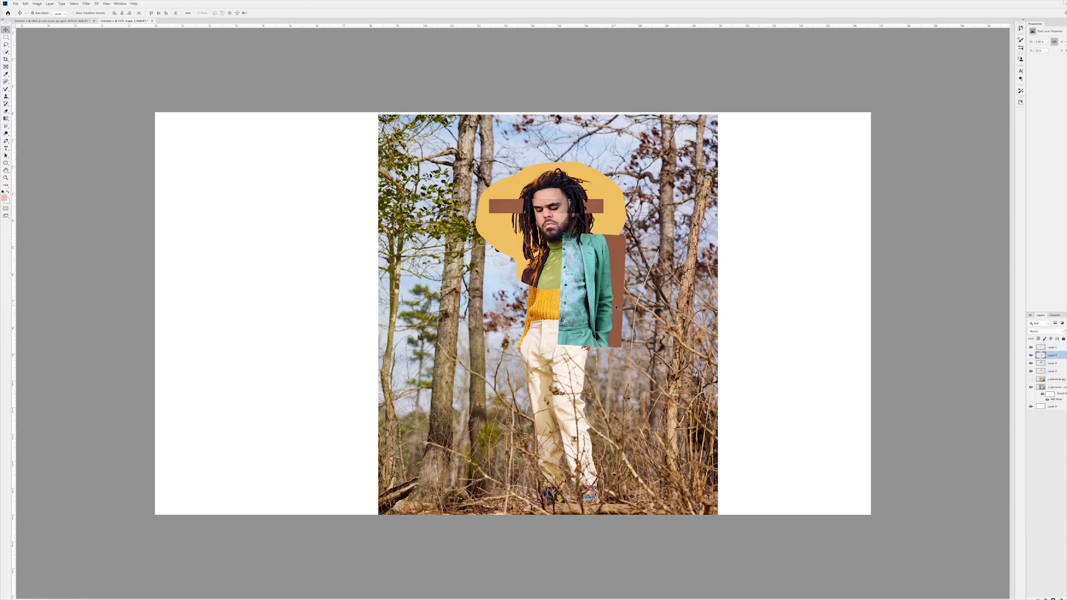
key(Delete)
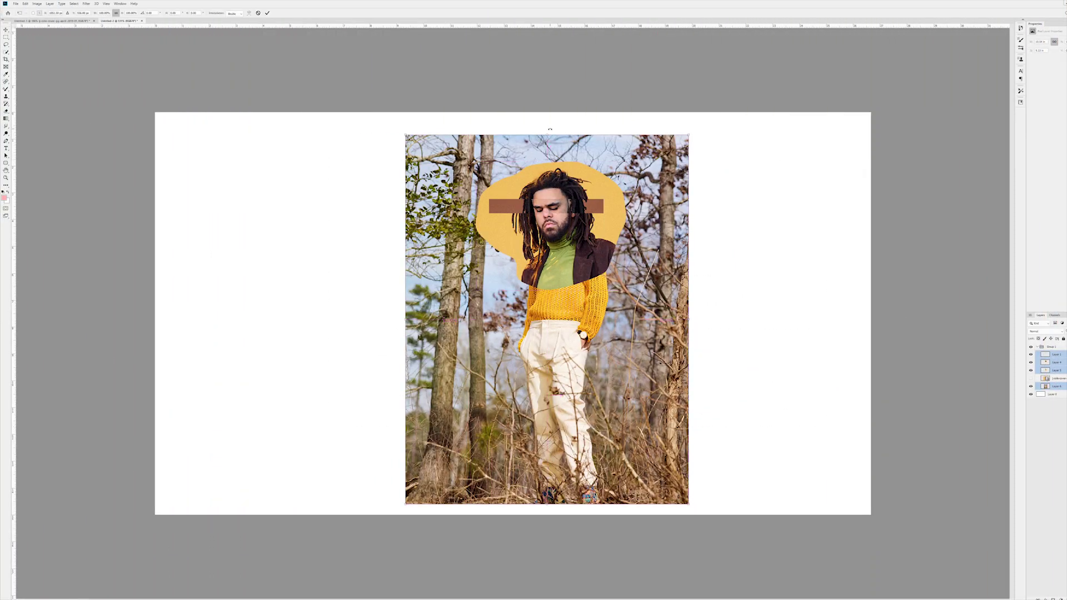
drag(581, 366, 548, 320)
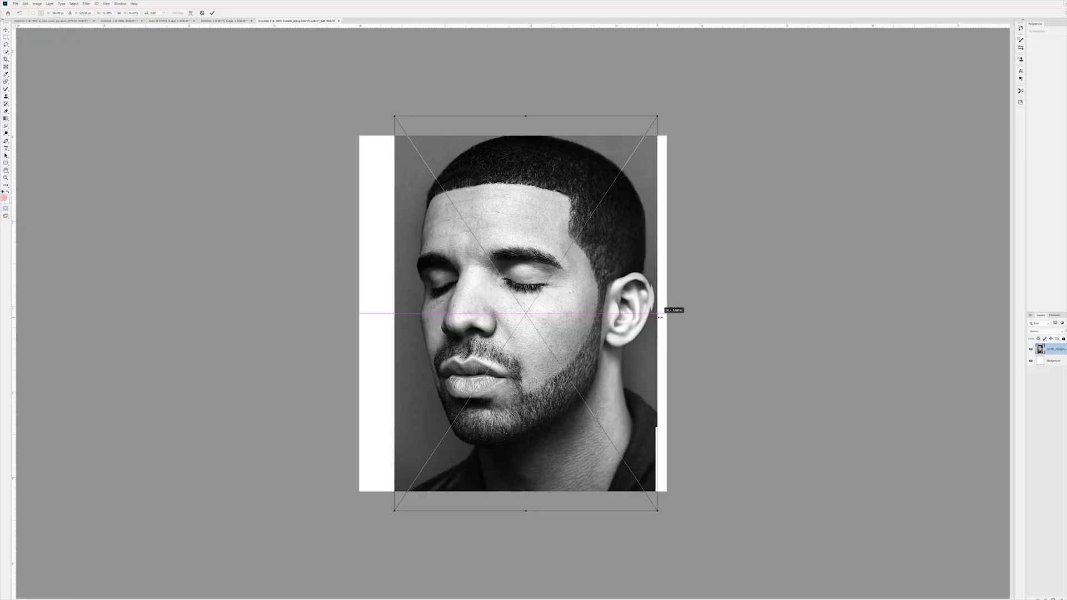
Step: Position the black-and-white closed-eyes portrait against one side of the canvas, leaving a narrow empty strip beside its backdrop
drag(670, 311, 661, 318)
drag(603, 338, 627, 356)
right_click(627, 358)
click(633, 358)
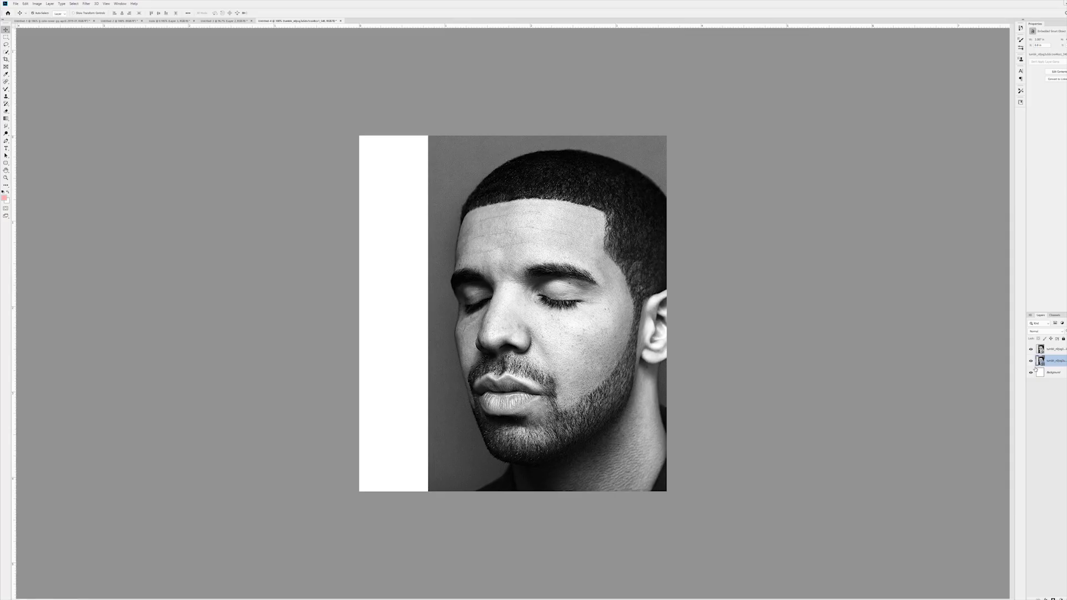
Step: Lower a copy of the portrait behind the original and offset another copy sideways to extend the grey backdrop over the white strip
key(ctrl+t)
drag(596, 426, 576, 588)
key(Return)
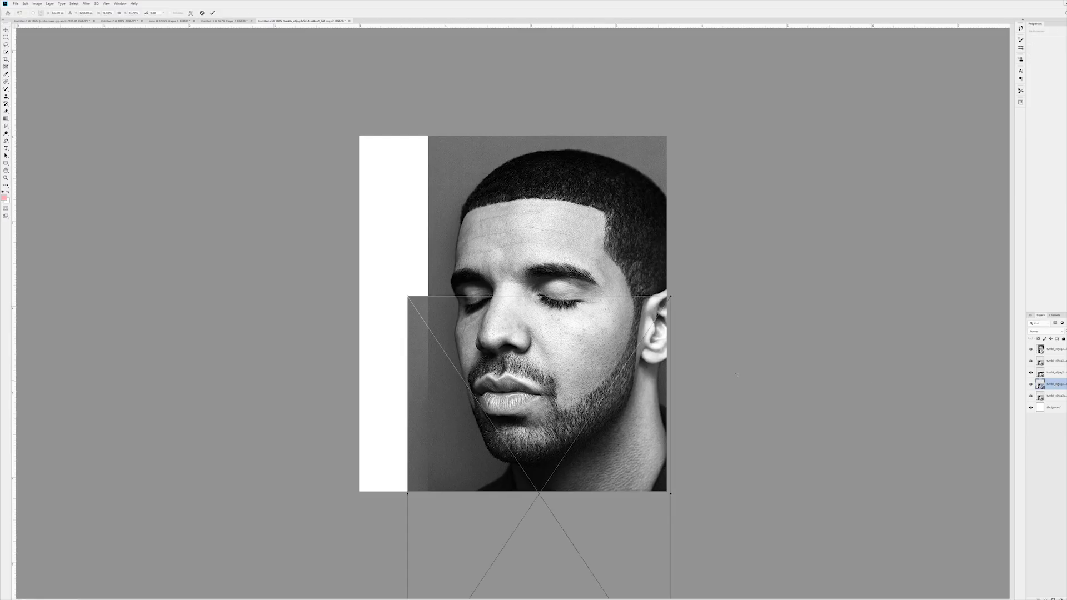
drag(513, 420, 493, 421)
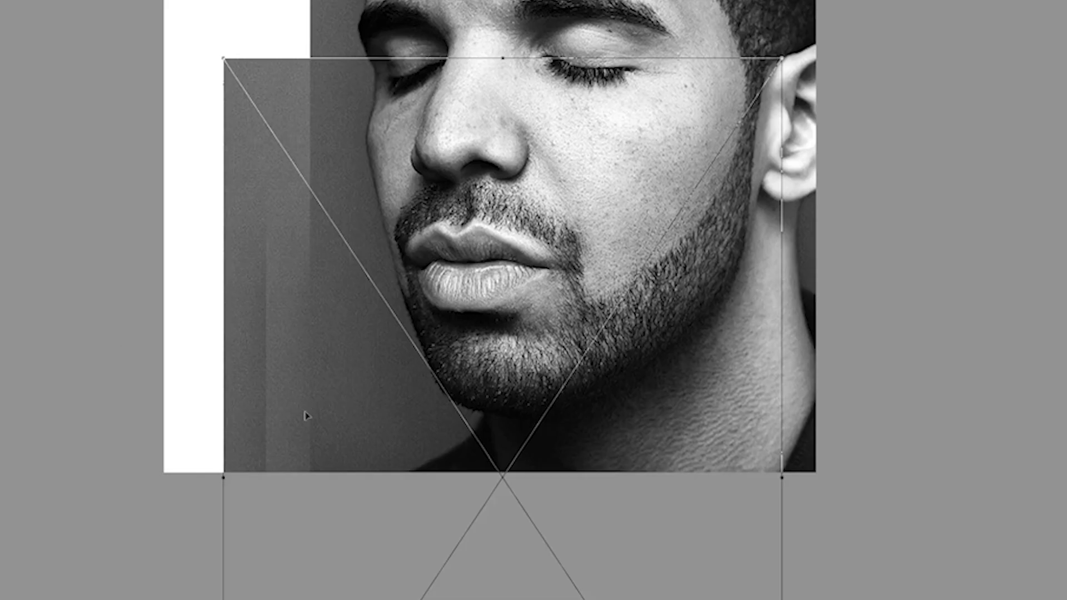
key(Return)
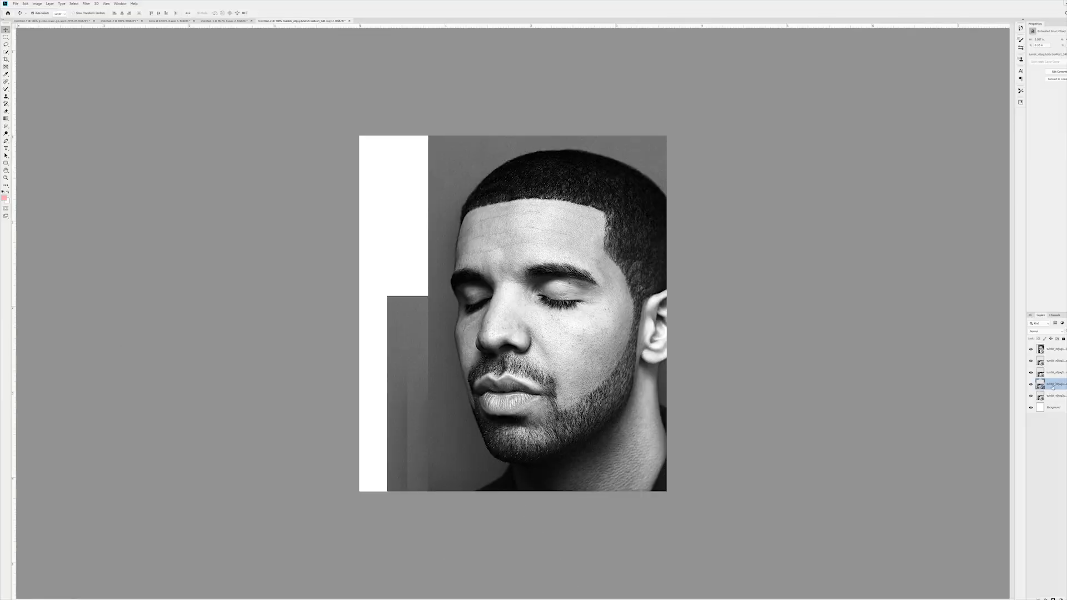
Step: Offset the other portrait copies sideways, move one lower in the layer order and nudge them to widen the grey backdrop
key(ctrl+t)
drag(650, 401, 616, 402)
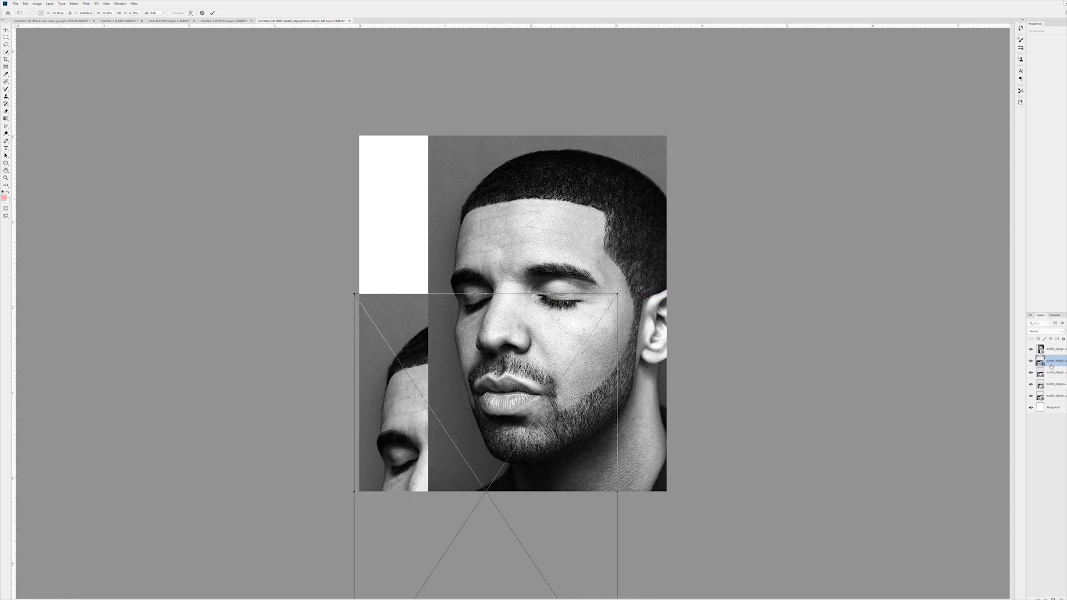
drag(1051, 367, 1056, 398)
key(Right)
key(Right)
key(Right)
key(Right)
key(Right)
key(Right)
key(Right)
key(Right)
drag(426, 404, 413, 432)
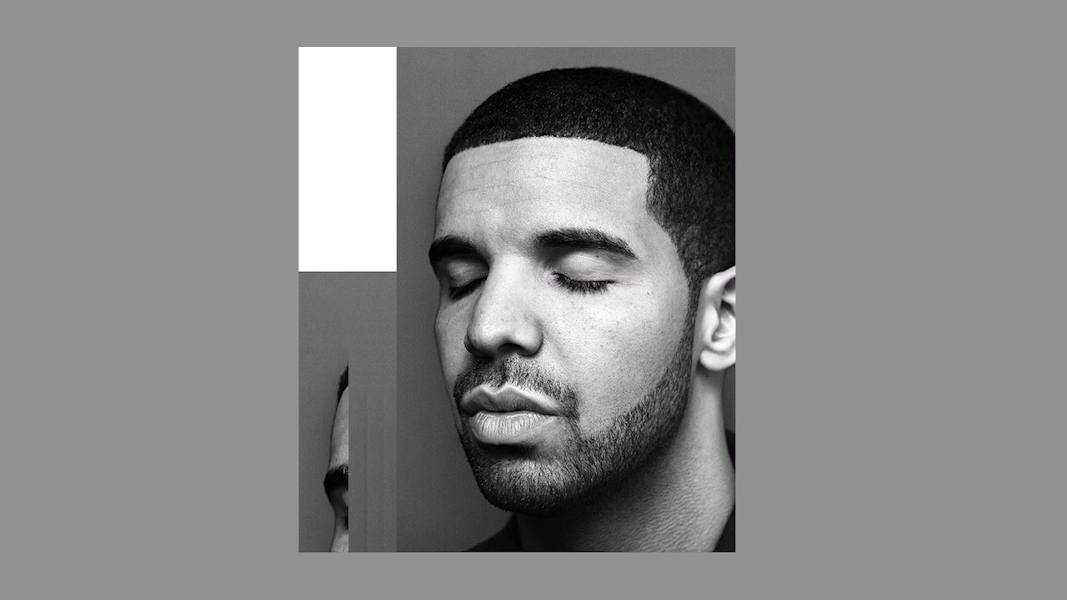
drag(345, 470, 368, 476)
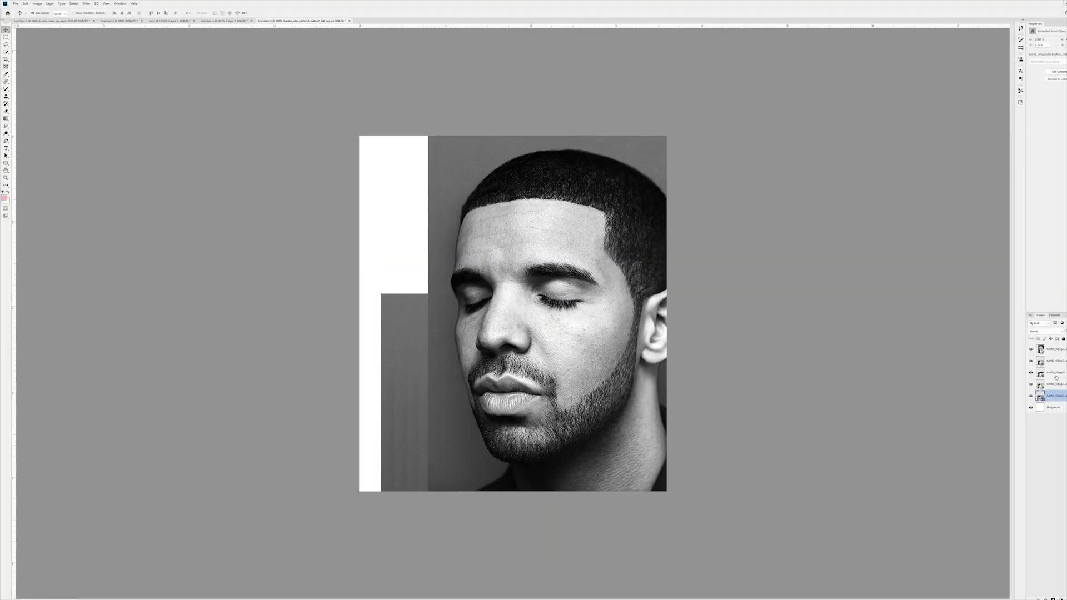
Step: Merge the offset portrait copies and slide the merged piece sideways to fill the lower white strip up to the canvas edge
right_click(1055, 366)
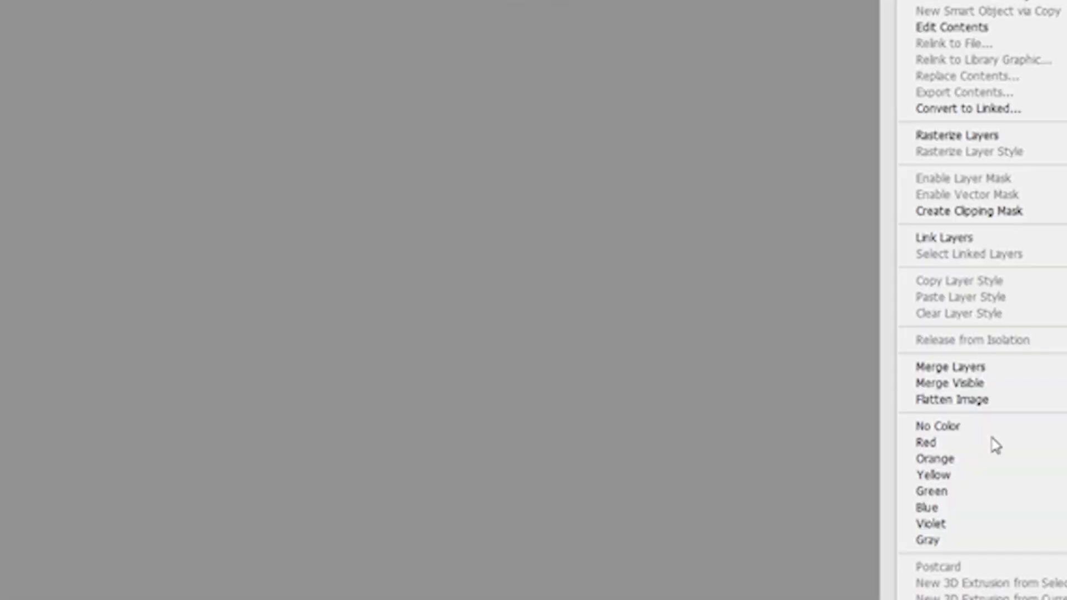
click(950, 366)
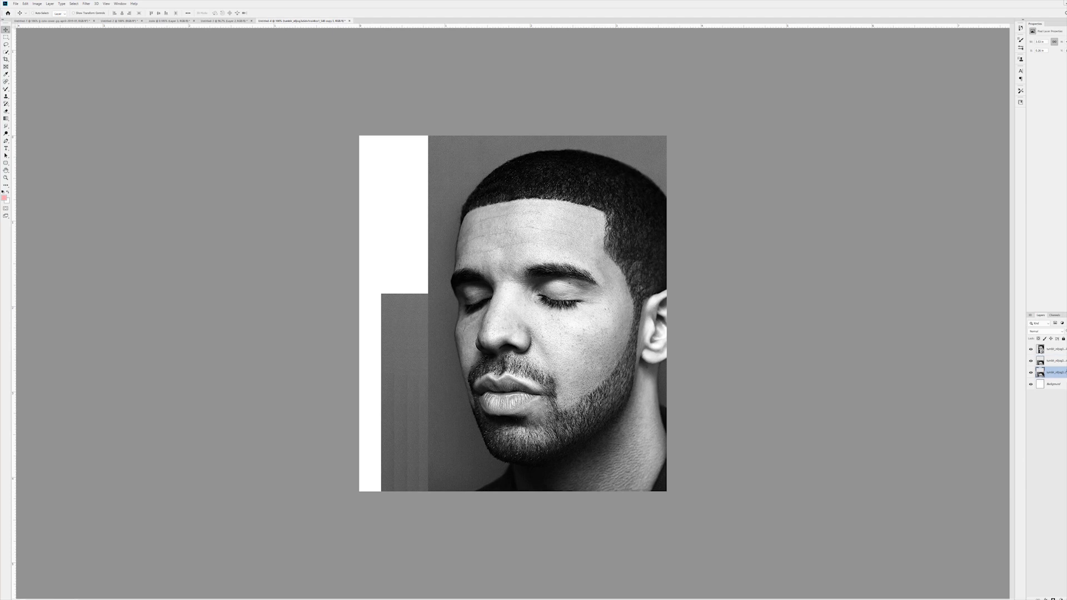
key(ctrl+t)
drag(536, 444, 509, 444)
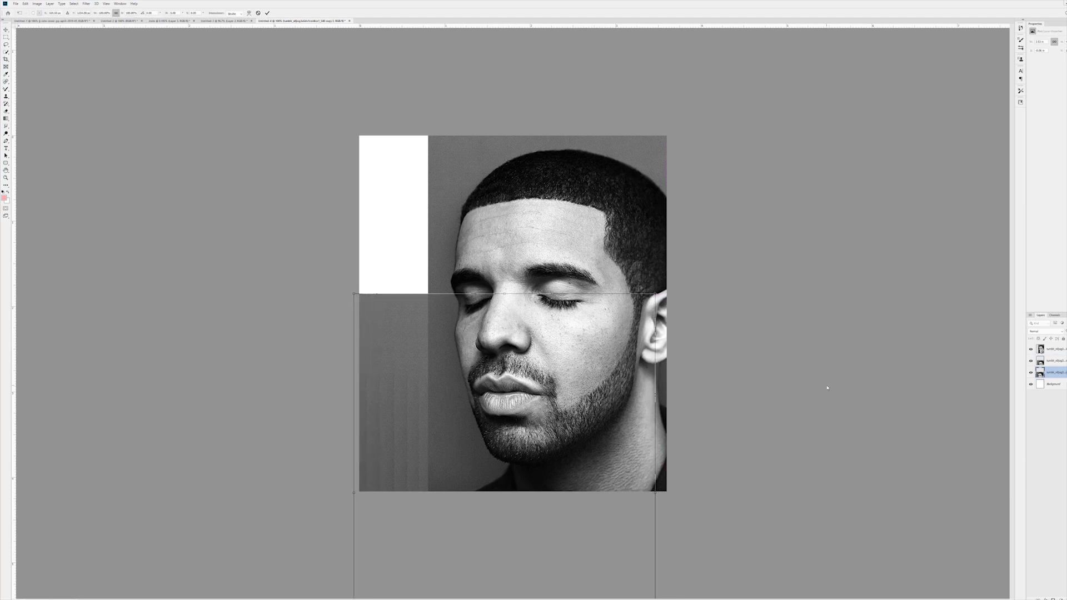
right_click(1064, 376)
click(1034, 302)
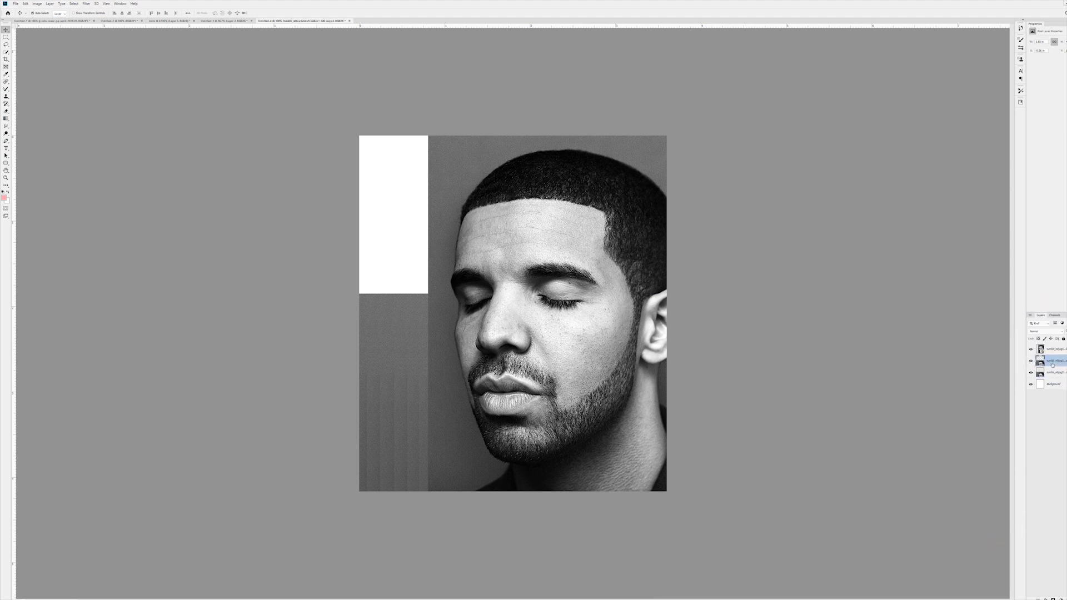
Step: Turn a copy of the merged backdrop piece upside down and place it over the remaining upper white area
key(ctrl+t)
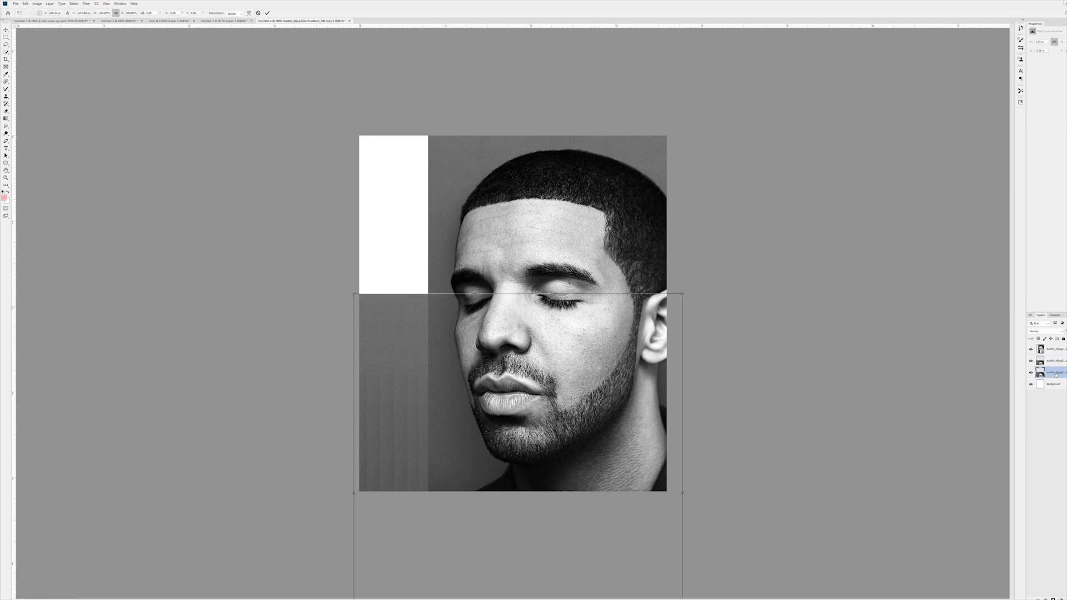
drag(581, 448, 517, 309)
drag(442, 108, 468, 548)
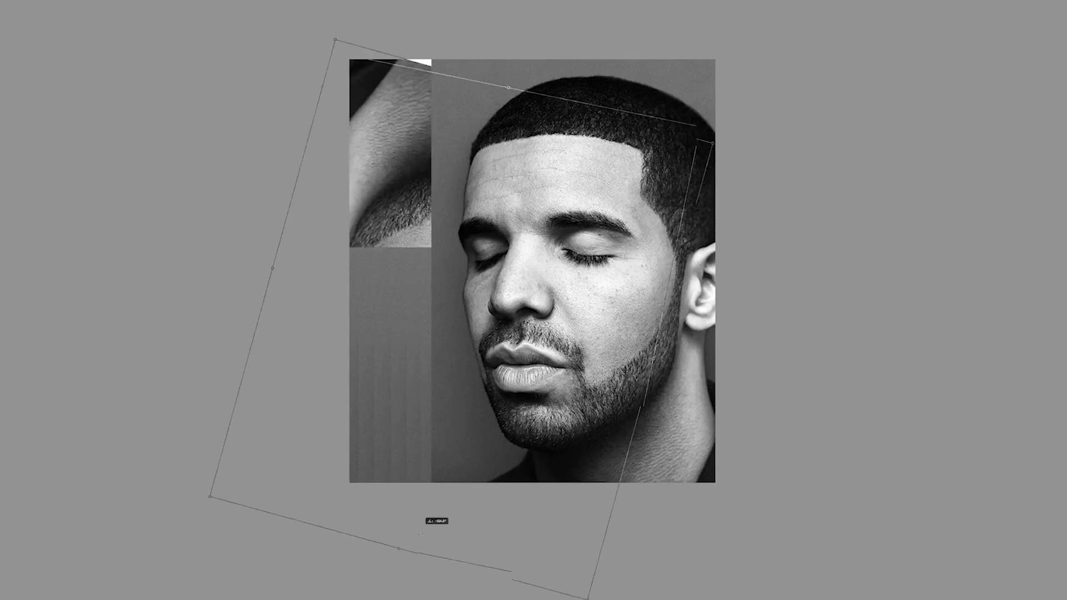
drag(611, 436, 403, 70)
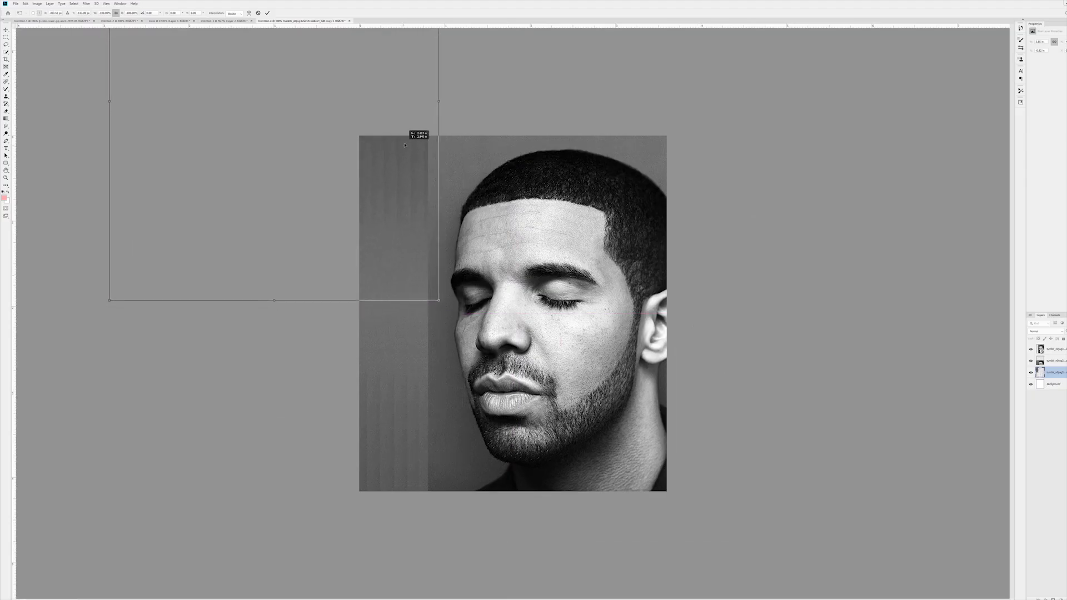
drag(404, 145, 407, 141)
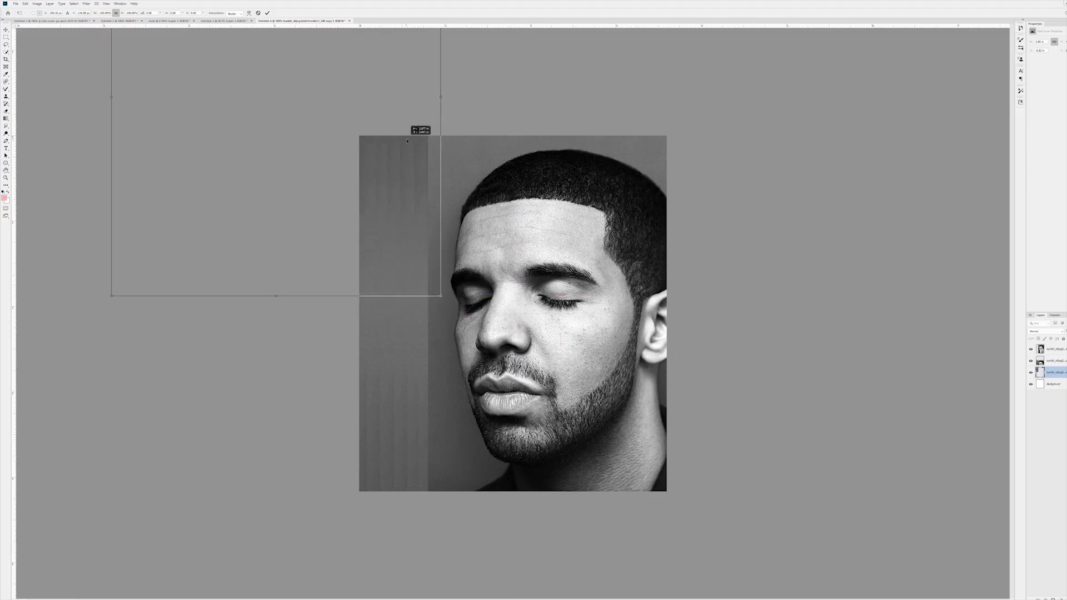
key(Return)
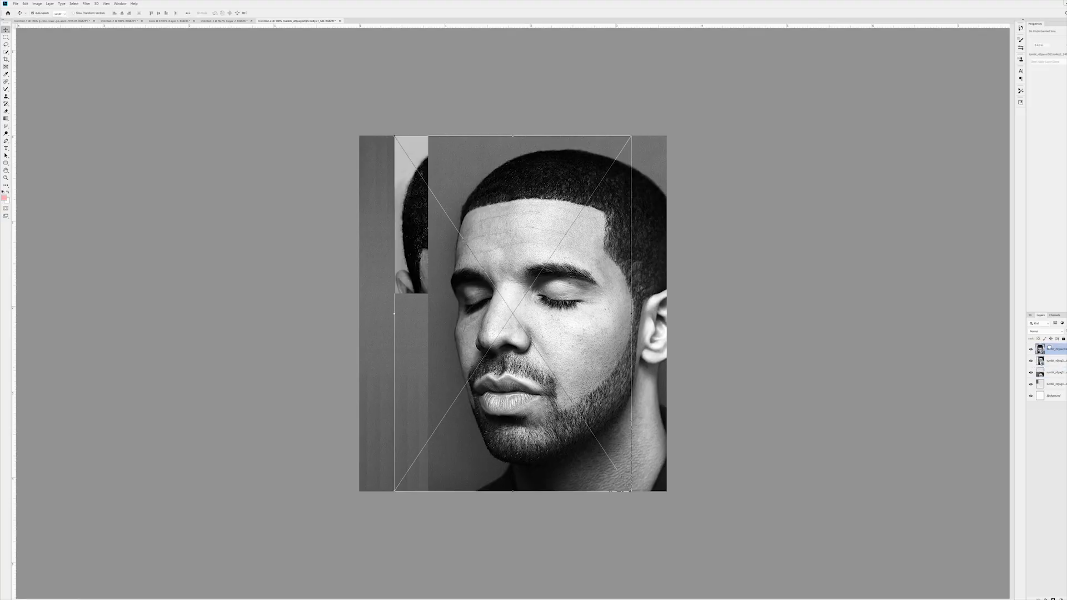
Step: Position the frowning portrait on the canvas and copy a rectangular strip around its brows and eyes to a new layer
drag(538, 379, 578, 369)
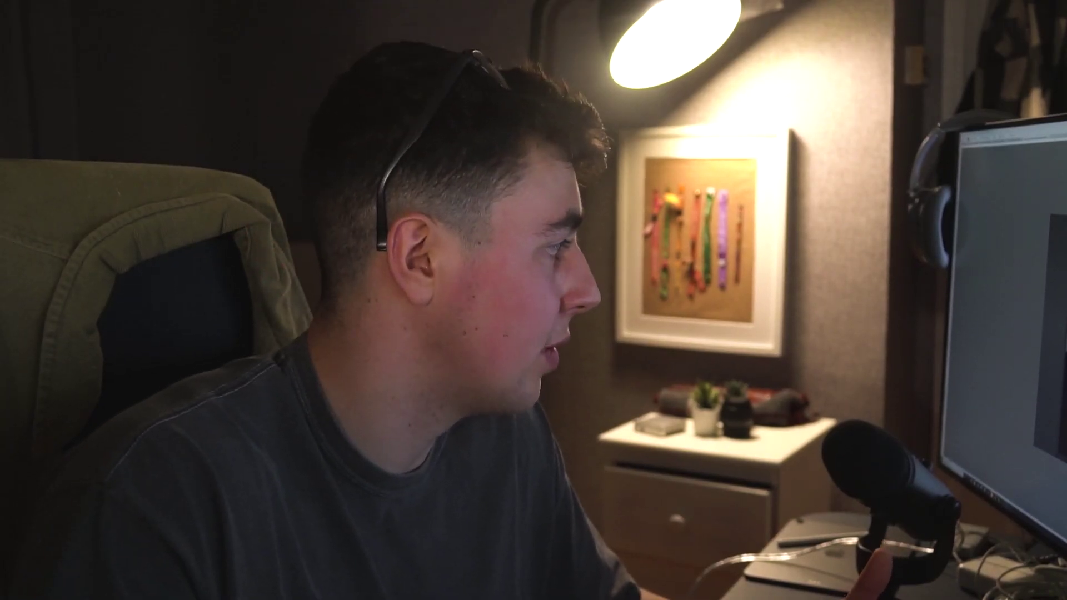
drag(432, 258, 687, 357)
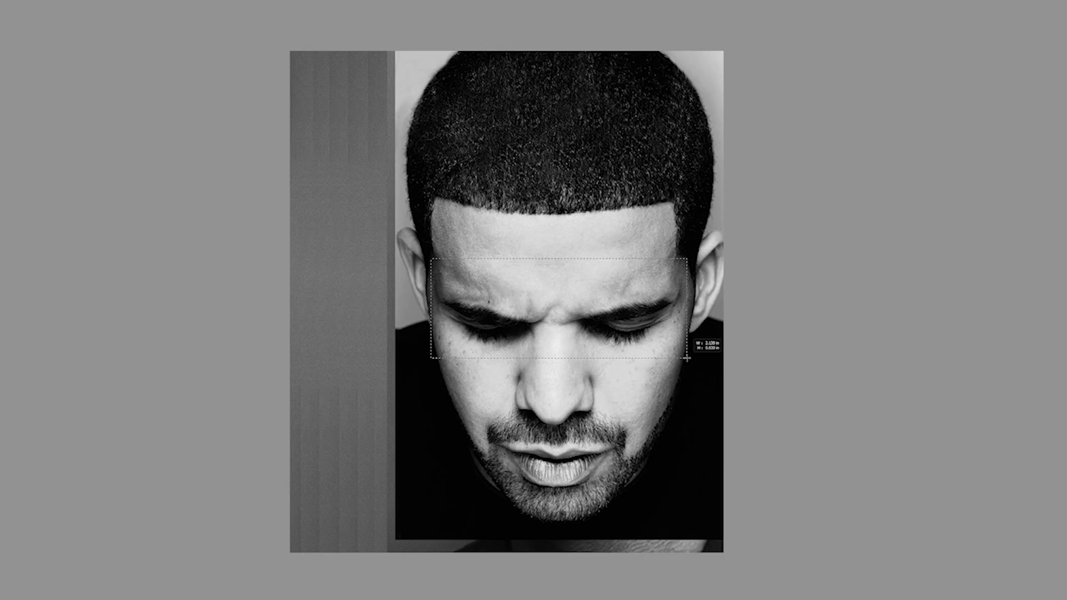
drag(687, 358, 688, 359)
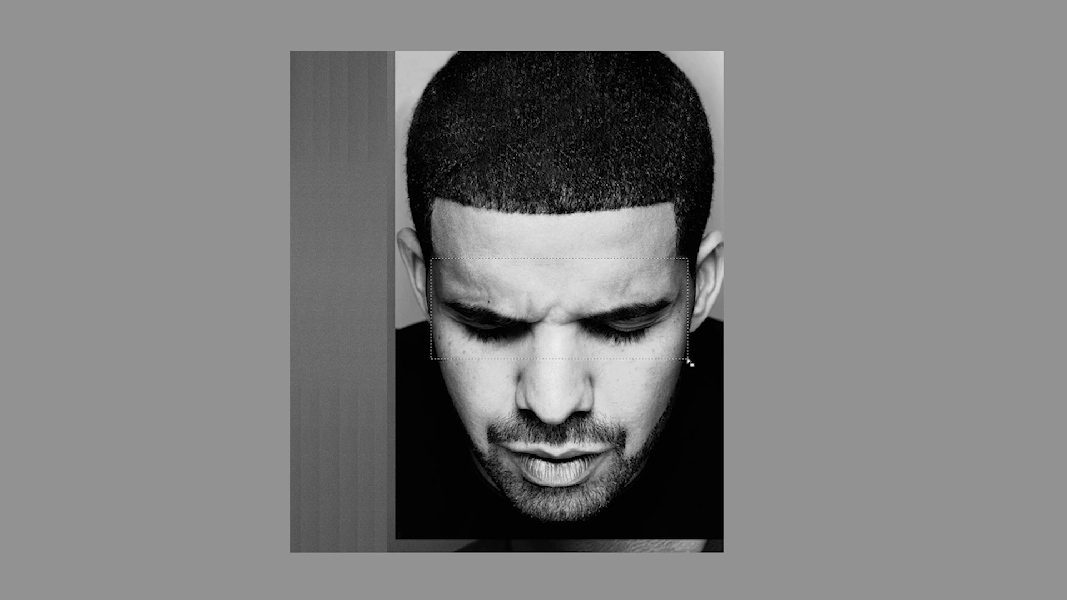
right_click(662, 345)
click(685, 395)
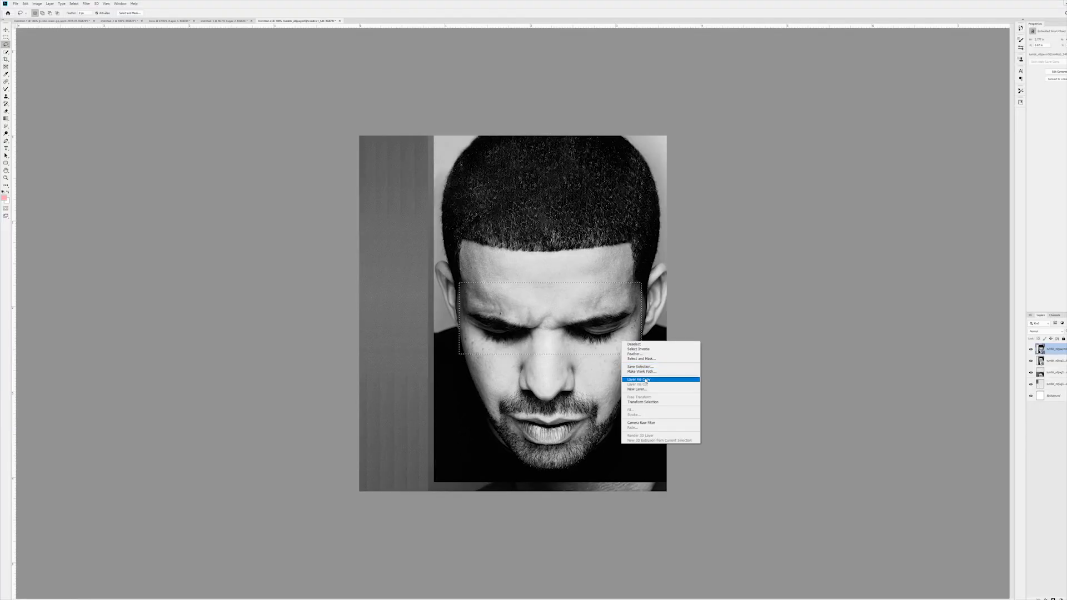
Step: Delete the full frowning portrait and place the copied eye strip across the closed eyes of the base portrait
click(1057, 360)
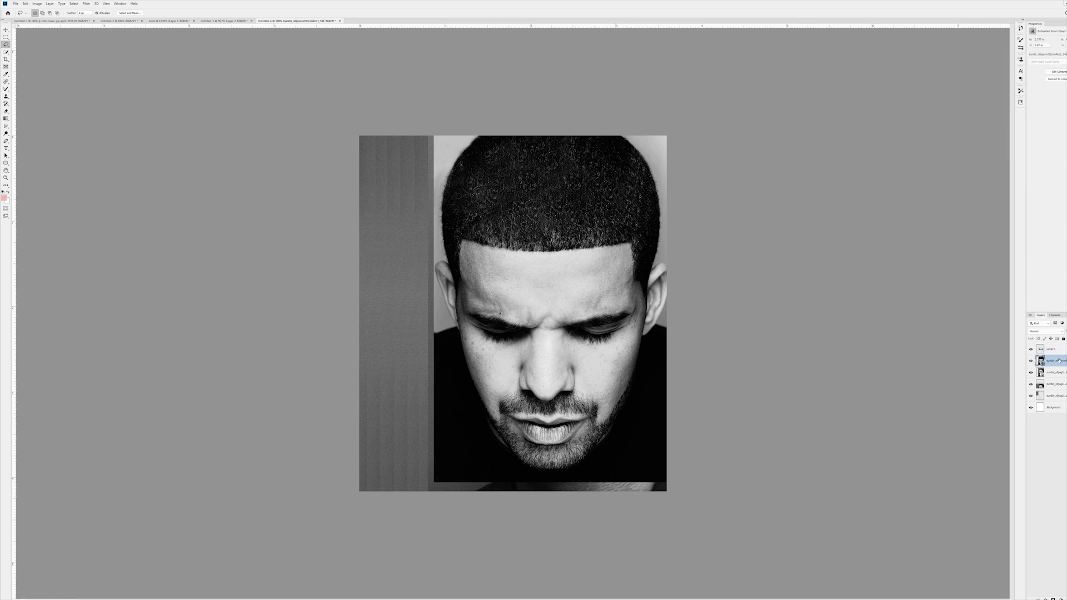
key(Delete)
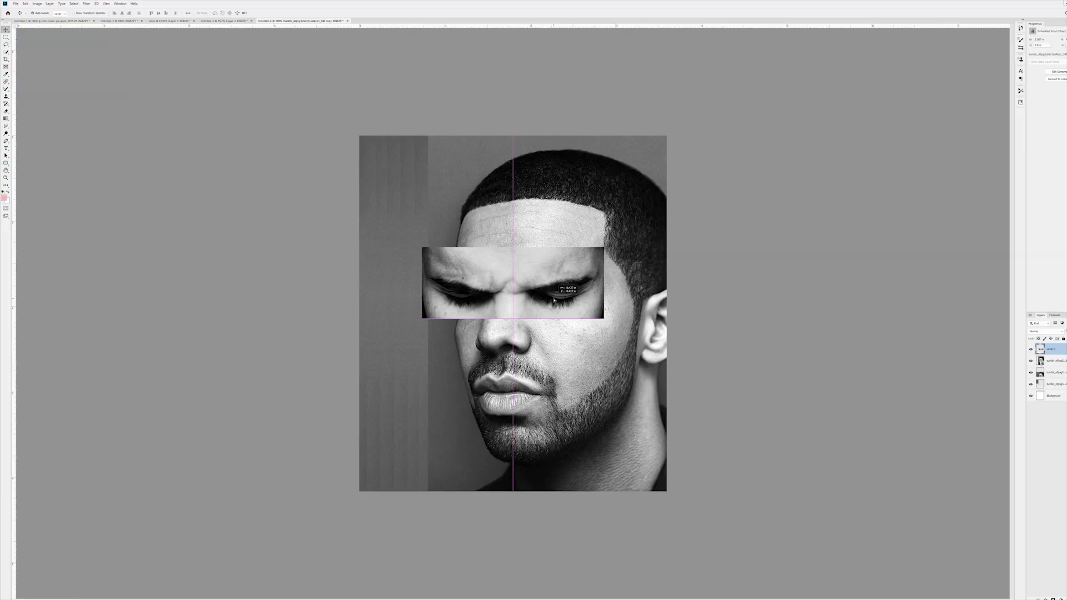
drag(554, 300, 556, 300)
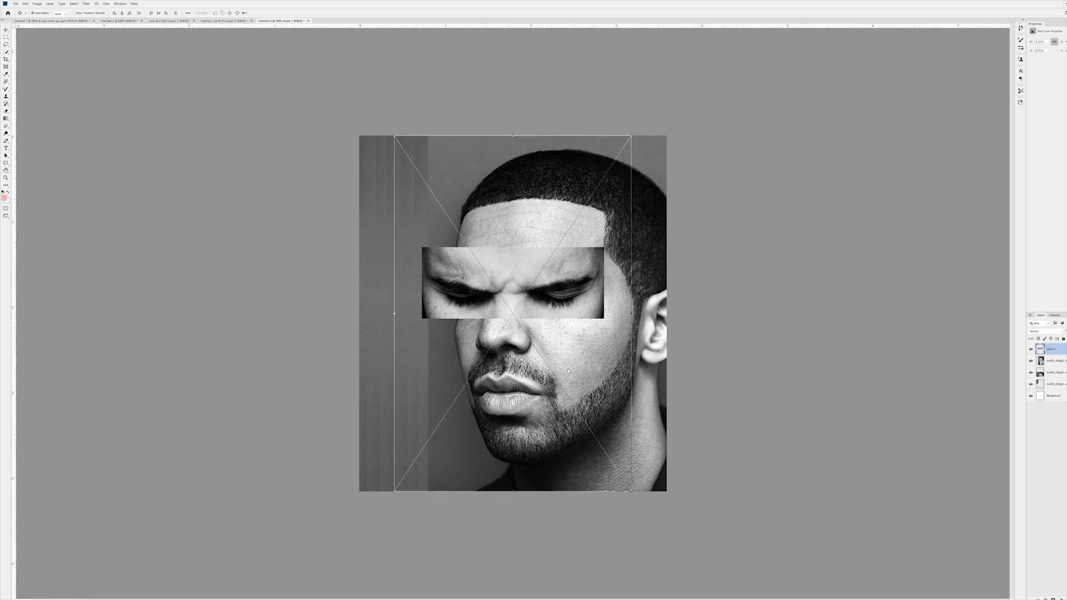
Step: Place the blue-background colour portrait semi-transparently over the collage, enlarging and shifting it so its face overlaps the base face
mouse_move(539, 316)
mouse_down()
mouse_move(550, 327)
mouse_move(544, 320)
mouse_up()
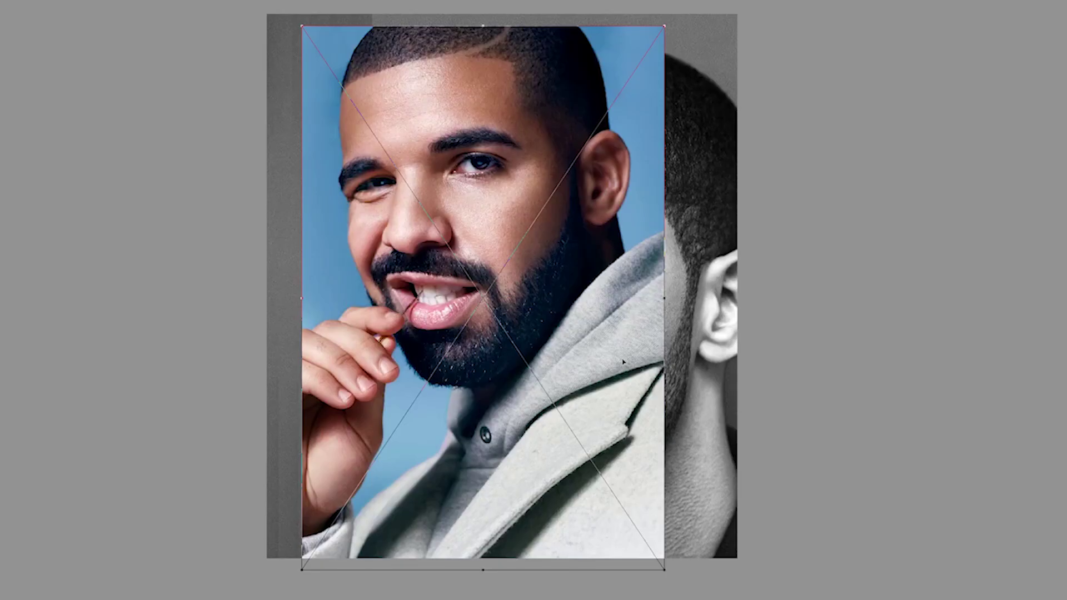
drag(647, 361, 414, 351)
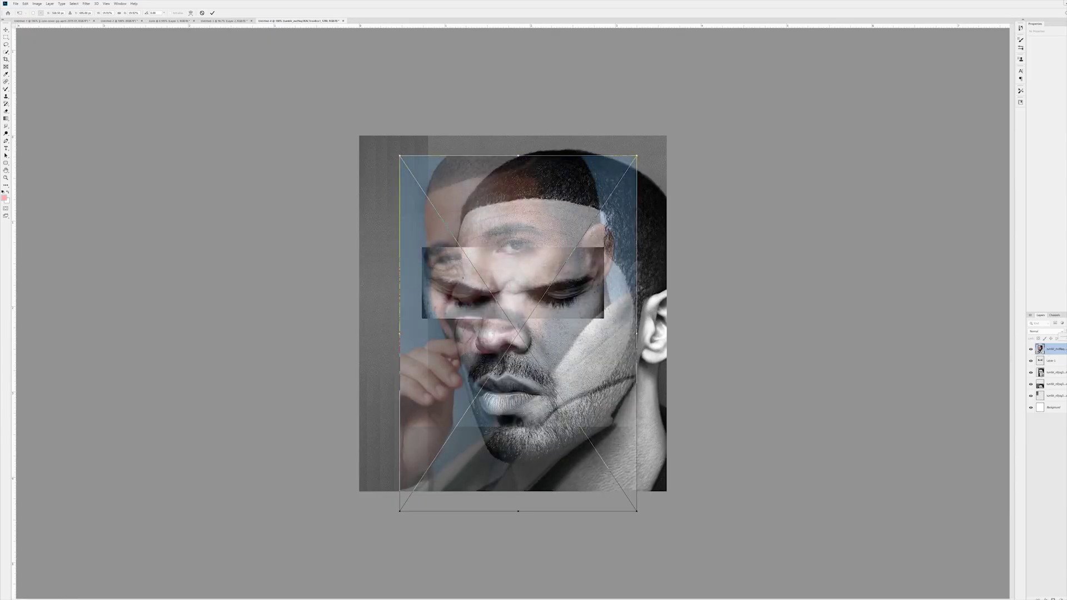
drag(601, 349, 575, 373)
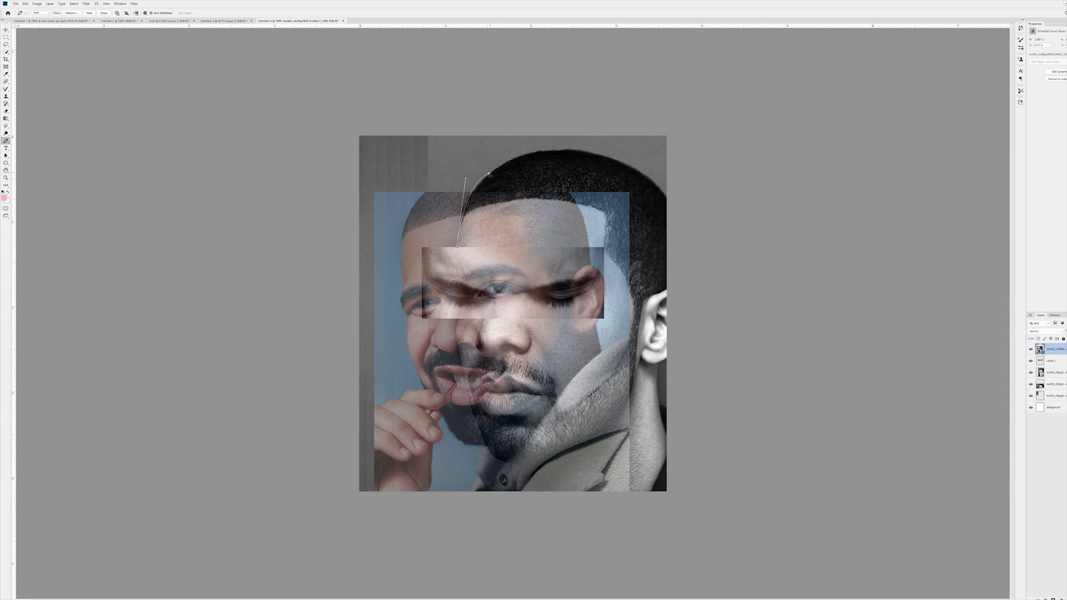
Step: Trace a closed Pen path along the base face's brow, nose, beard and jaw edge, looping around the head, and convert it to a selection
drag(468, 295, 472, 303)
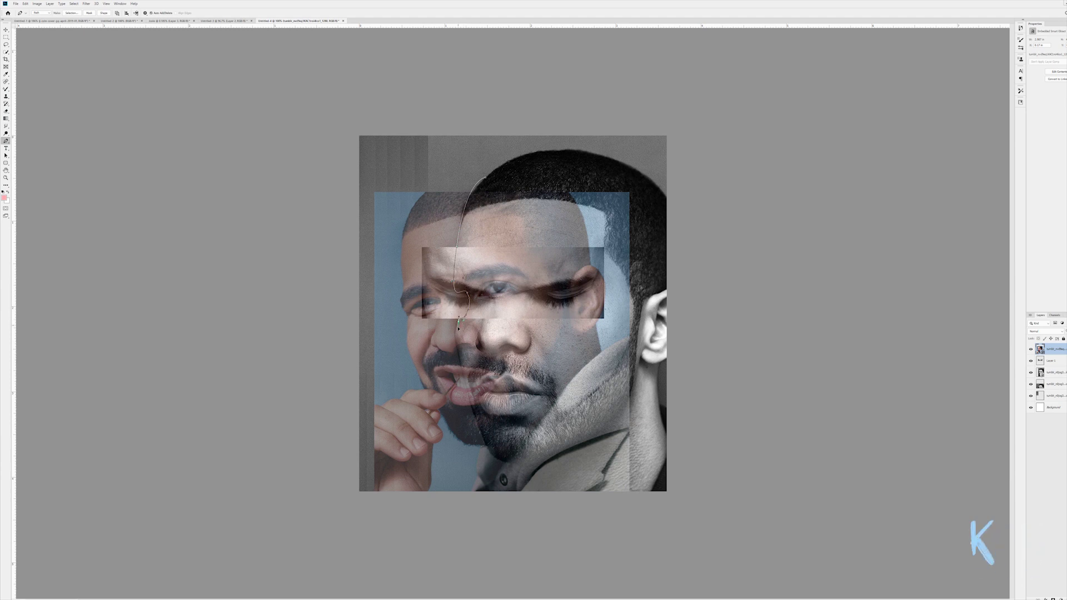
scroll(457, 335, up, 6)
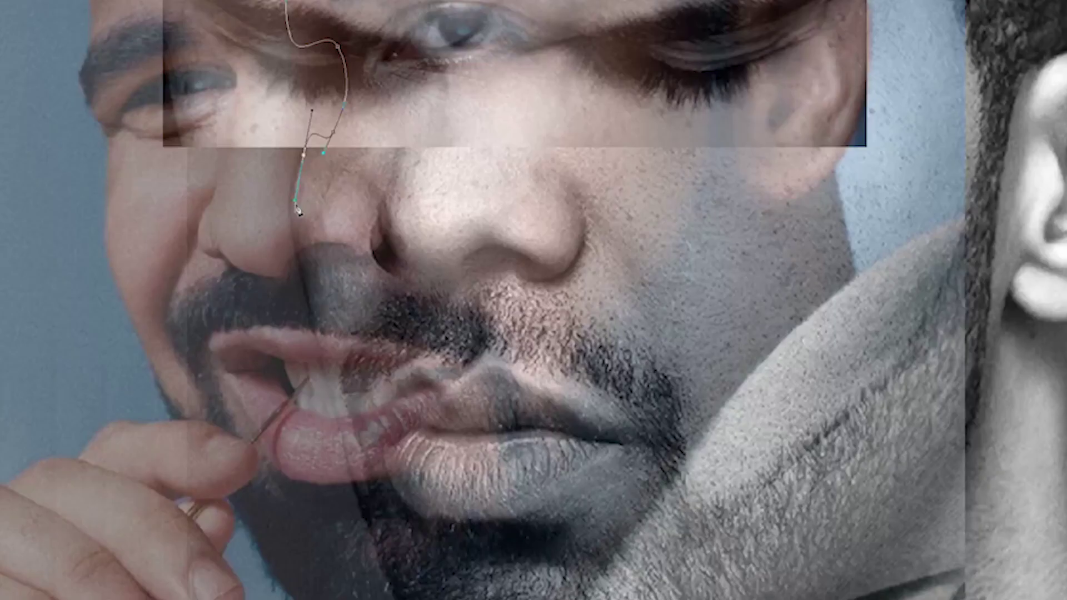
drag(425, 346, 424, 361)
drag(433, 403, 438, 419)
drag(346, 452, 351, 493)
drag(387, 588, 396, 599)
scroll(533, 300, up, 3)
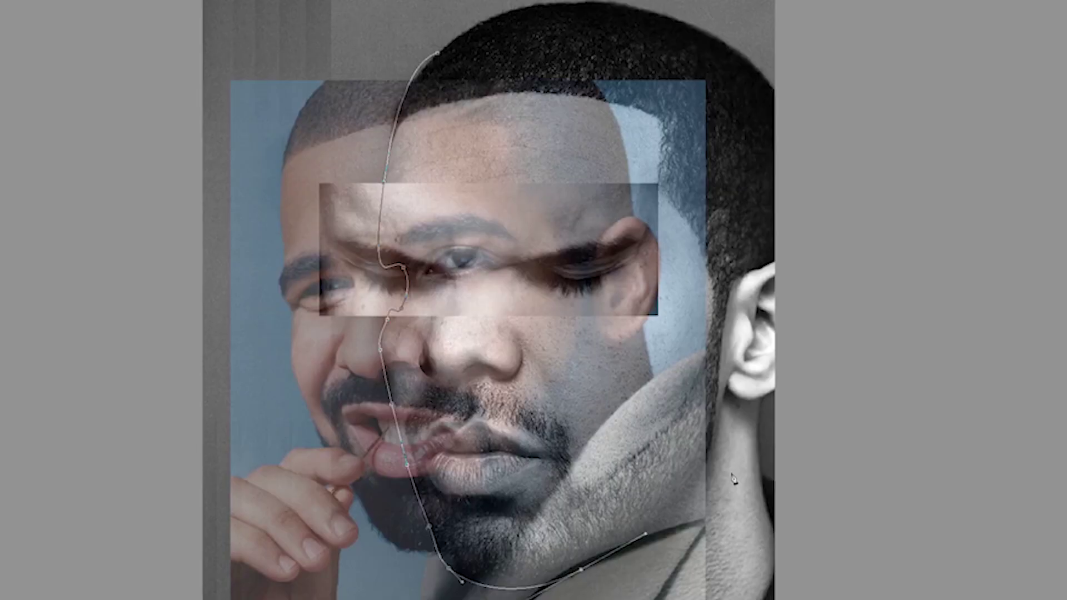
click(767, 519)
click(438, 52)
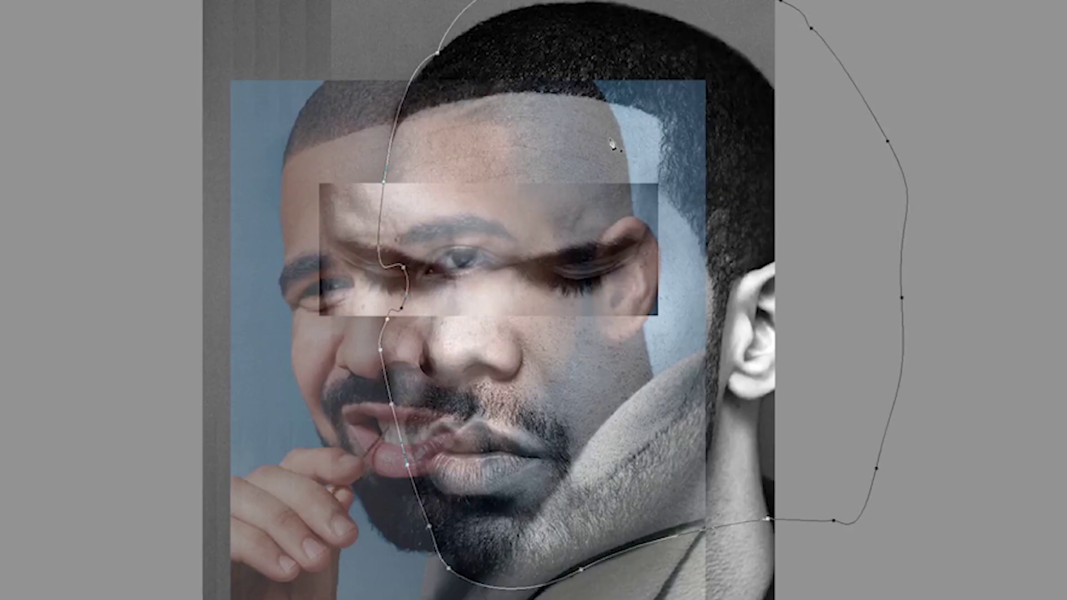
right_click(622, 143)
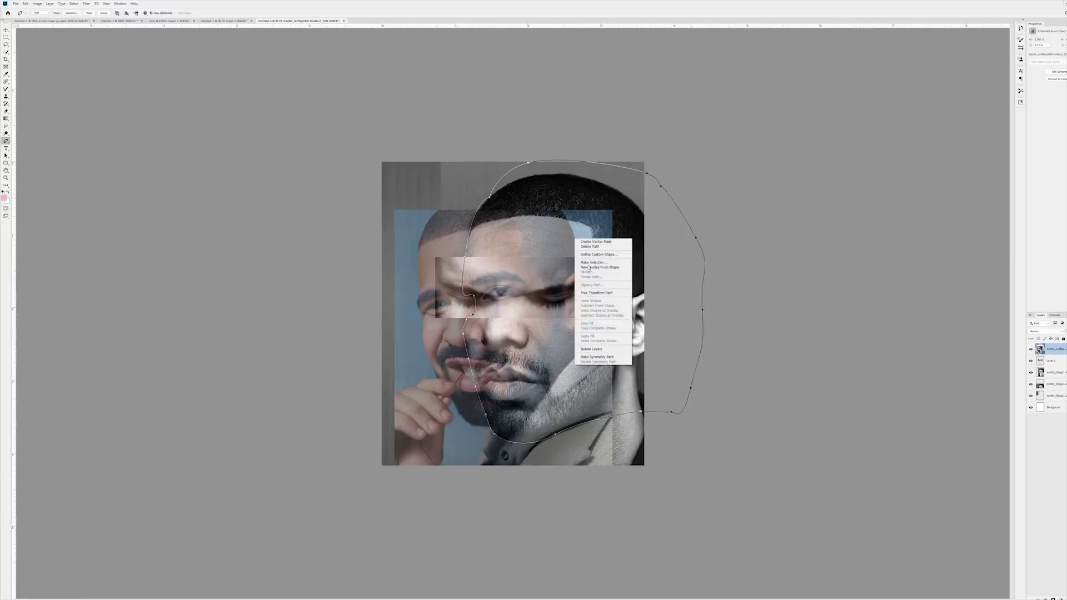
click(594, 262)
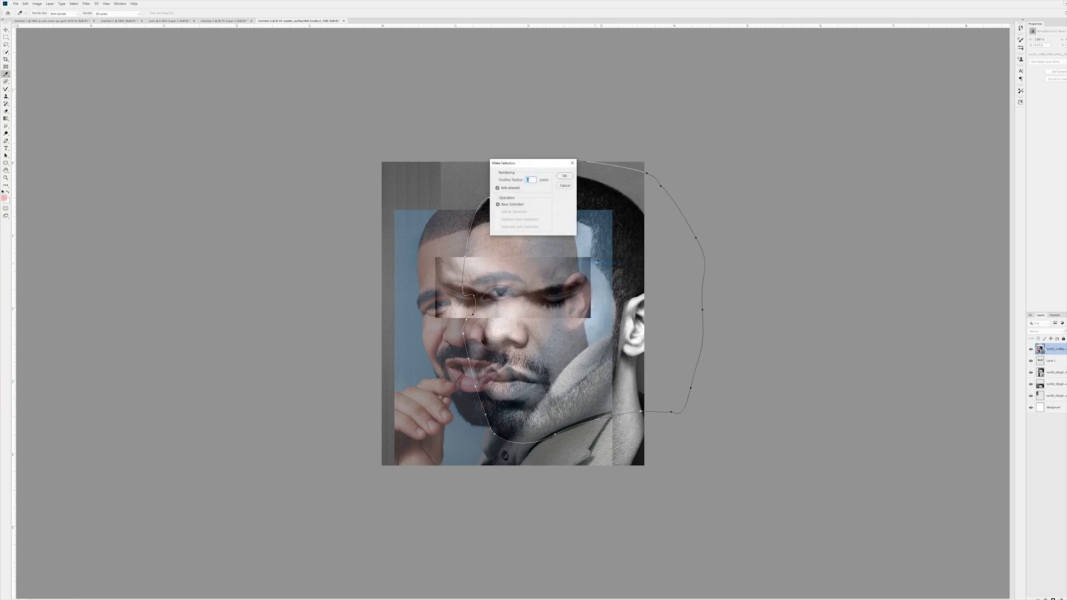
click(561, 177)
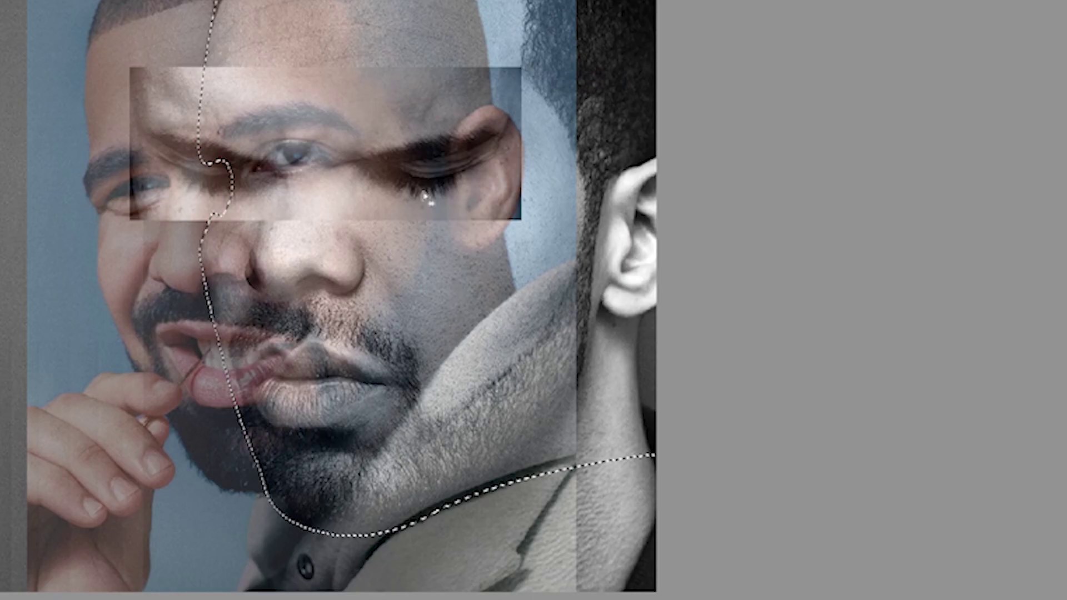
Step: Copy the part of the colour portrait outside the traced head to a new layer and delete the full colour portrait
right_click(554, 310)
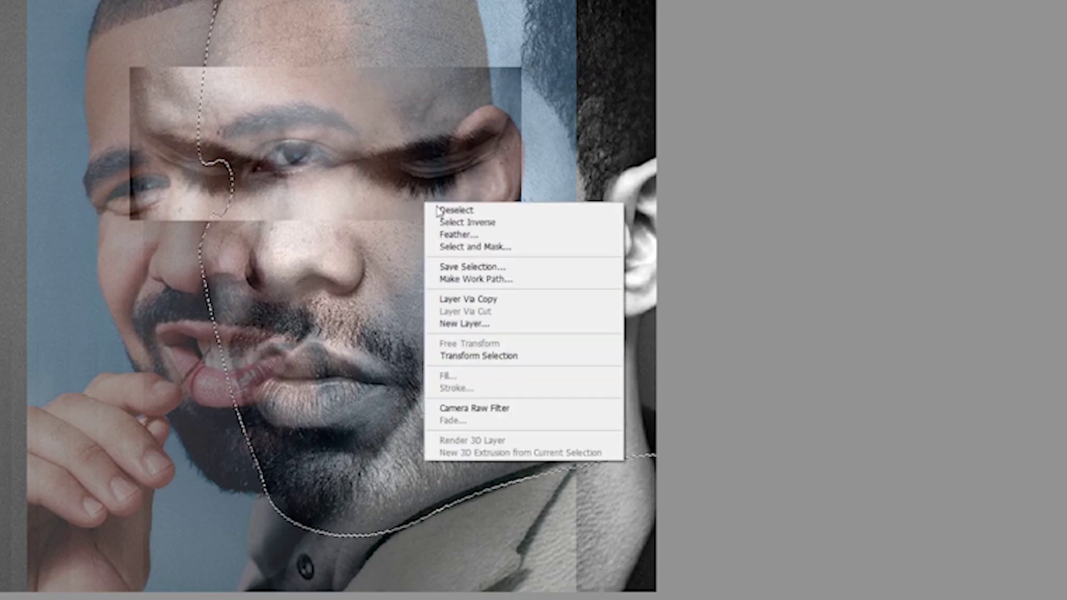
click(468, 223)
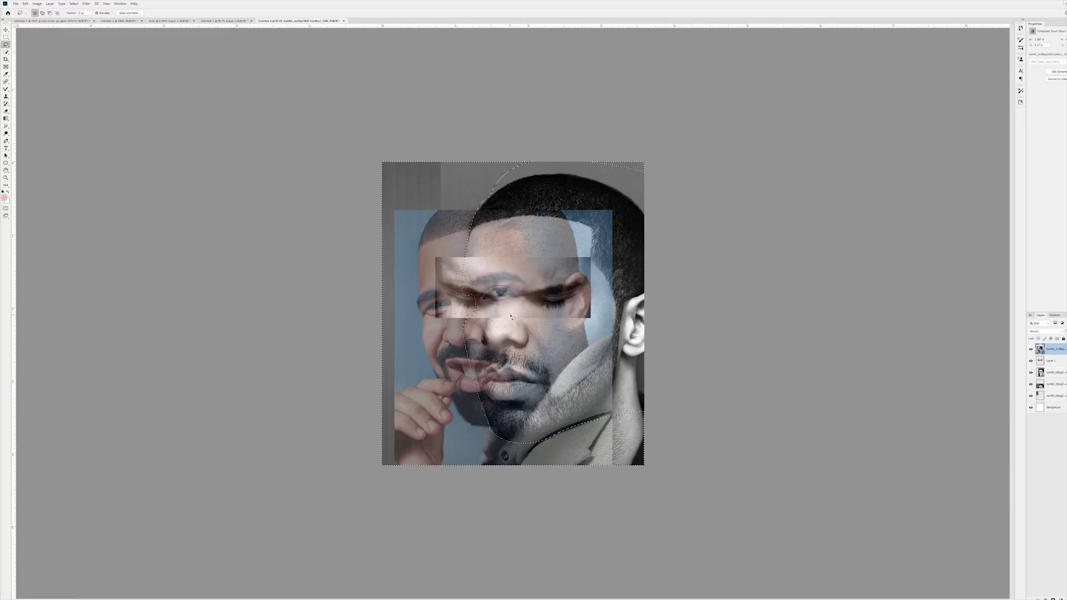
right_click(512, 317)
click(531, 356)
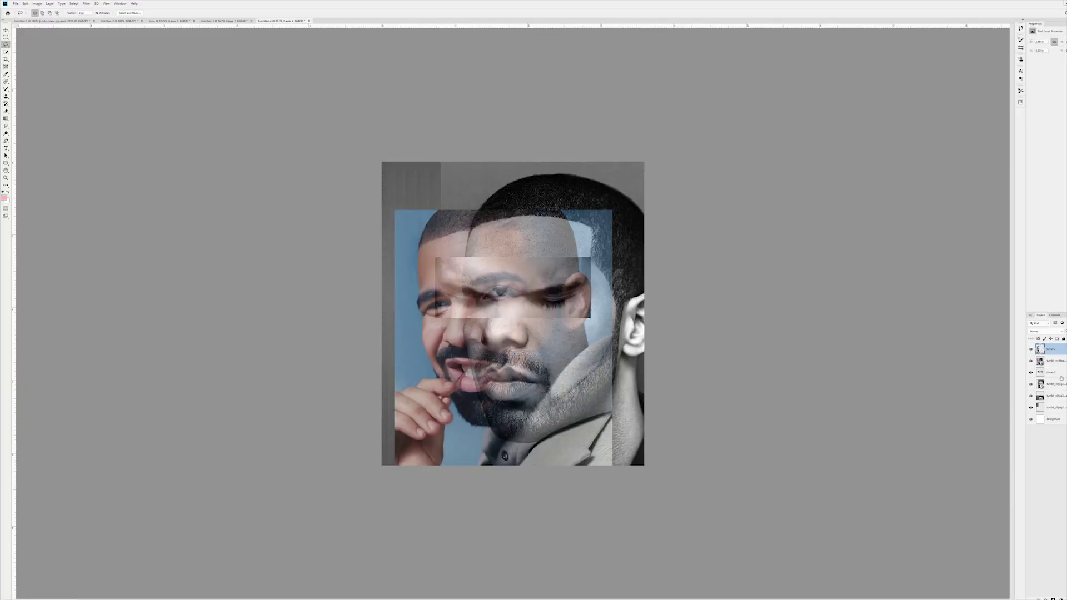
click(1056, 361)
key(Delete)
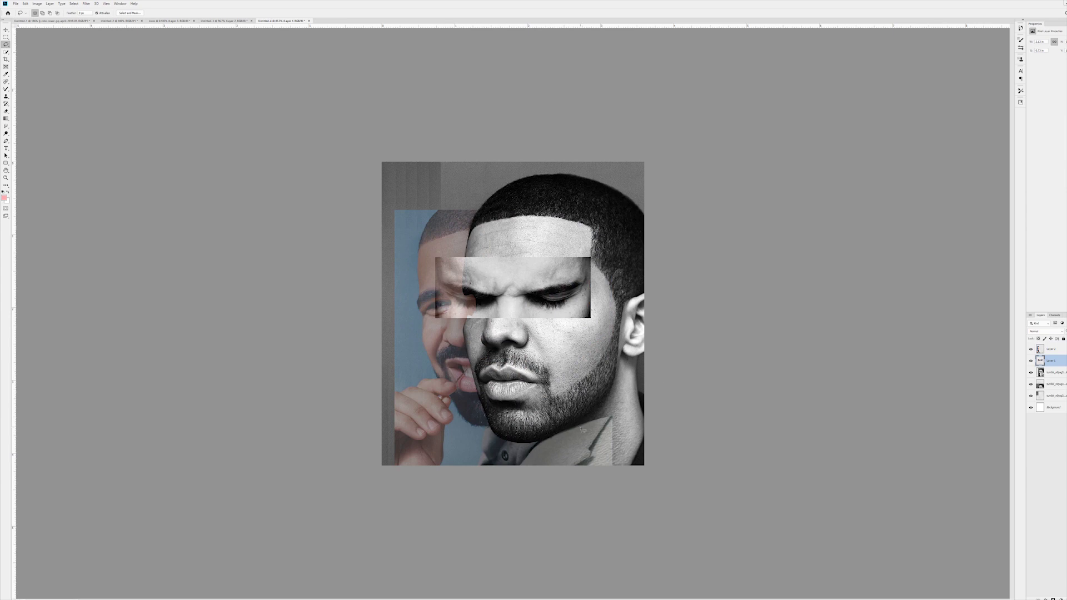
Step: Apply the Camera Raw filter to the cut portrait piece with the Monochrome profile and slightly raised exposure, contrast, highlights, texture, clarity and dehaze
click(91, 3)
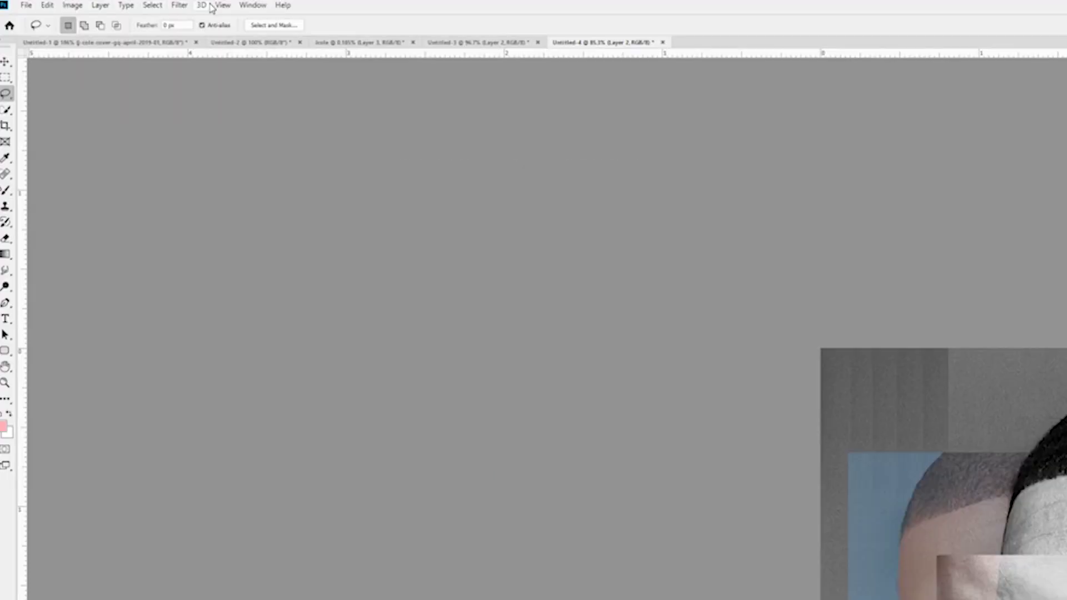
click(87, 4)
click(211, 79)
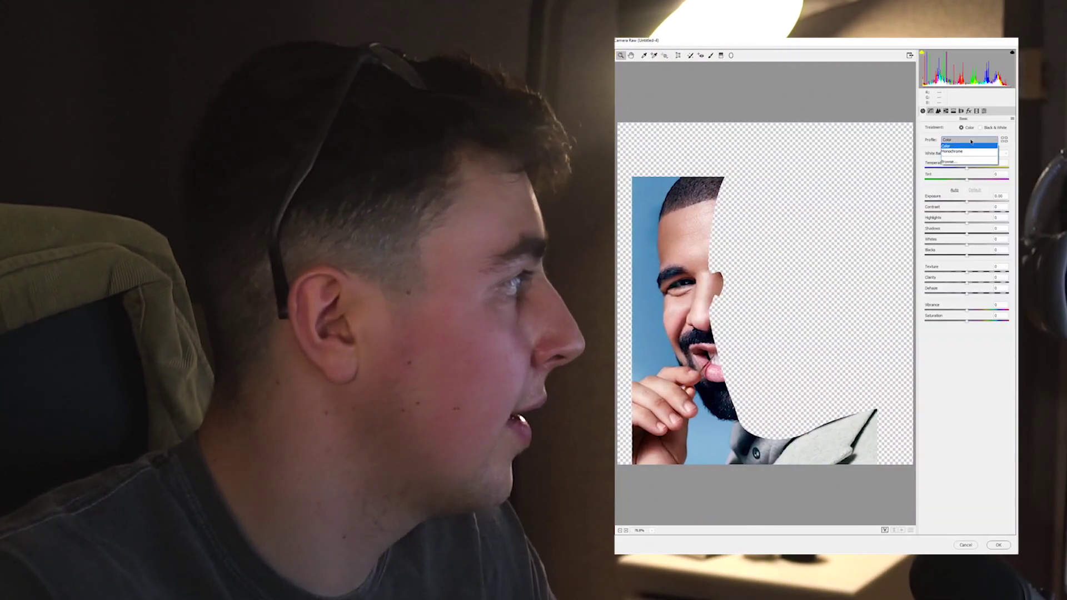
click(957, 152)
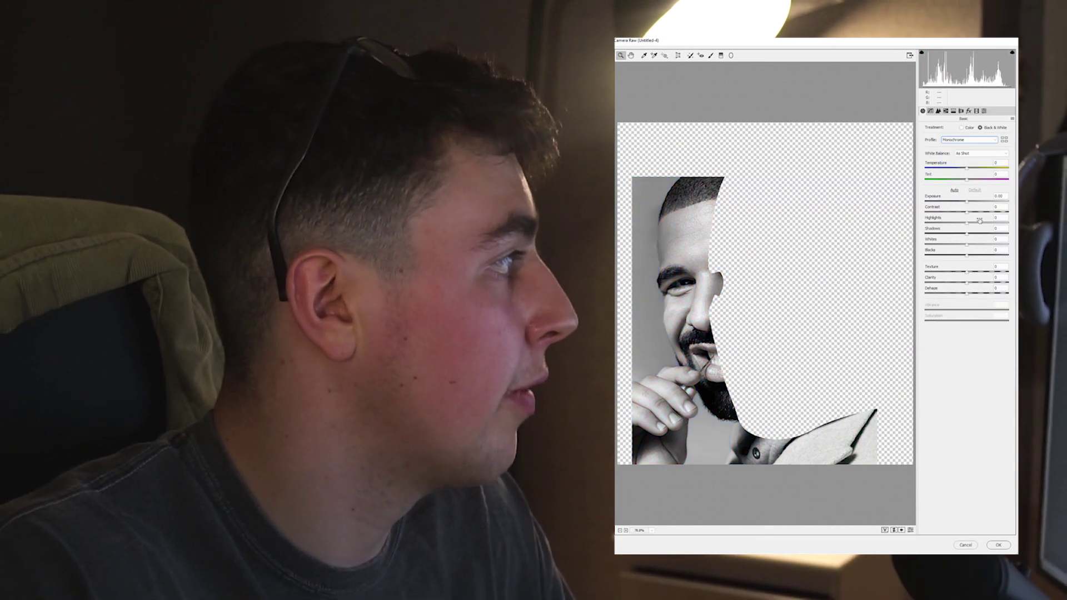
drag(967, 202, 976, 217)
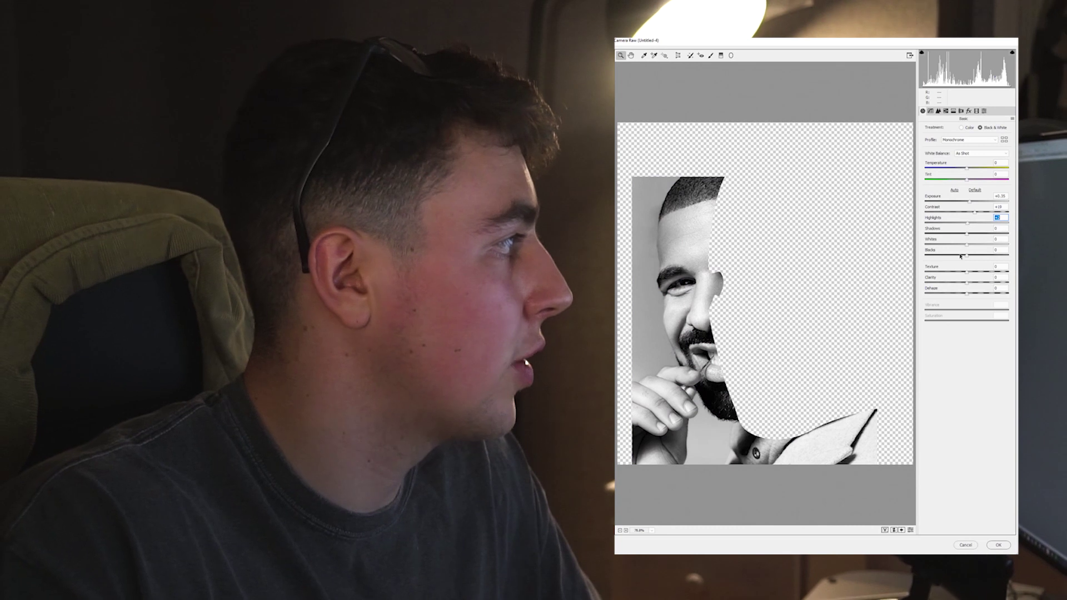
drag(967, 272, 972, 294)
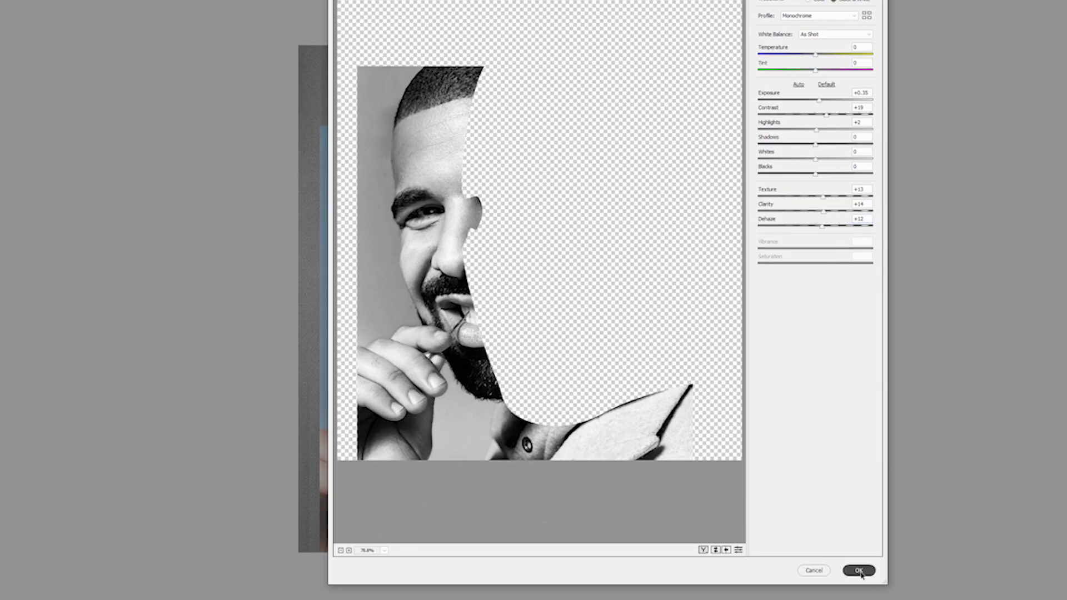
click(999, 545)
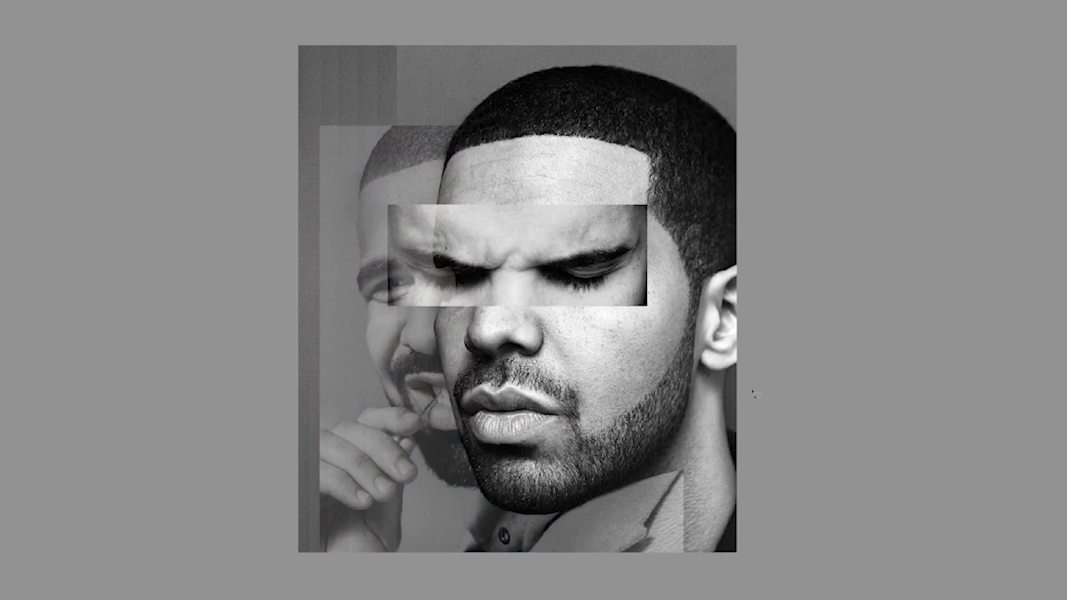
Step: Change the blend mode of the monochrome portrait piece and remove its leftover jacket area over the base portrait's neck
click(1046, 331)
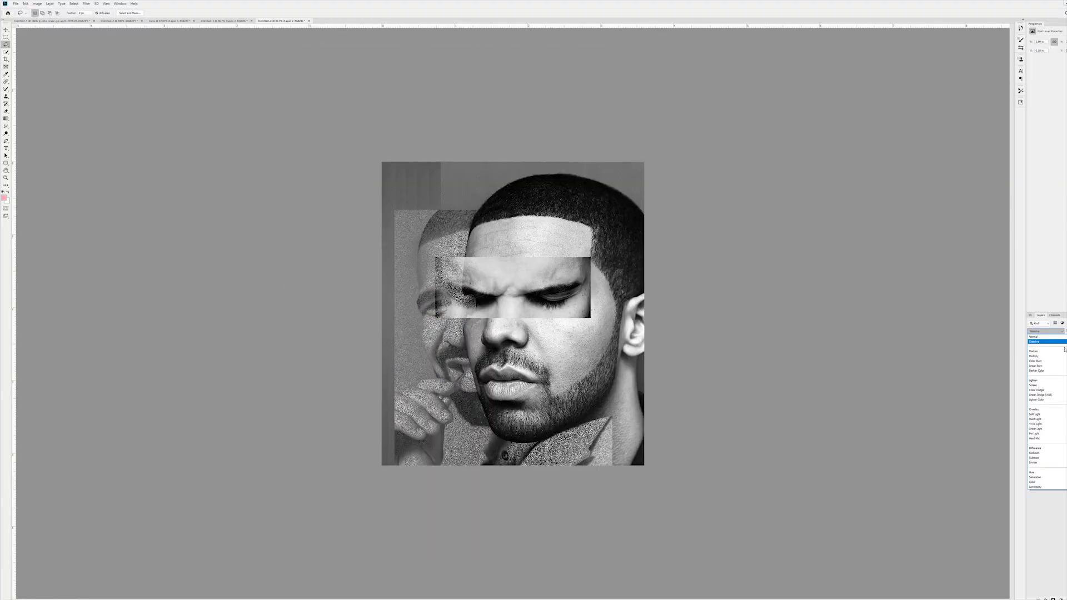
click(1046, 425)
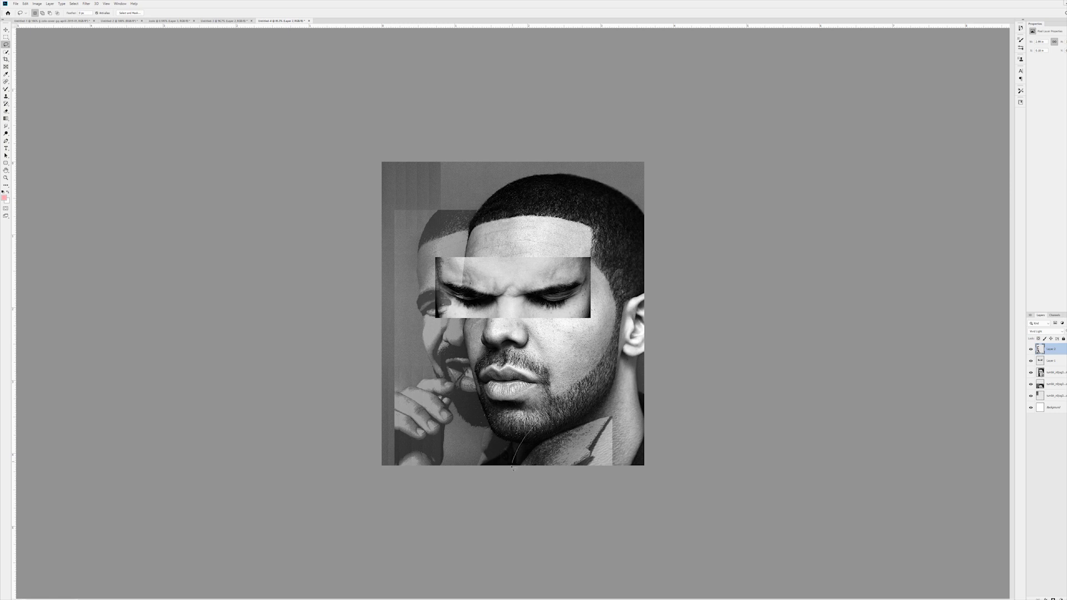
drag(532, 432, 537, 429)
key(Delete)
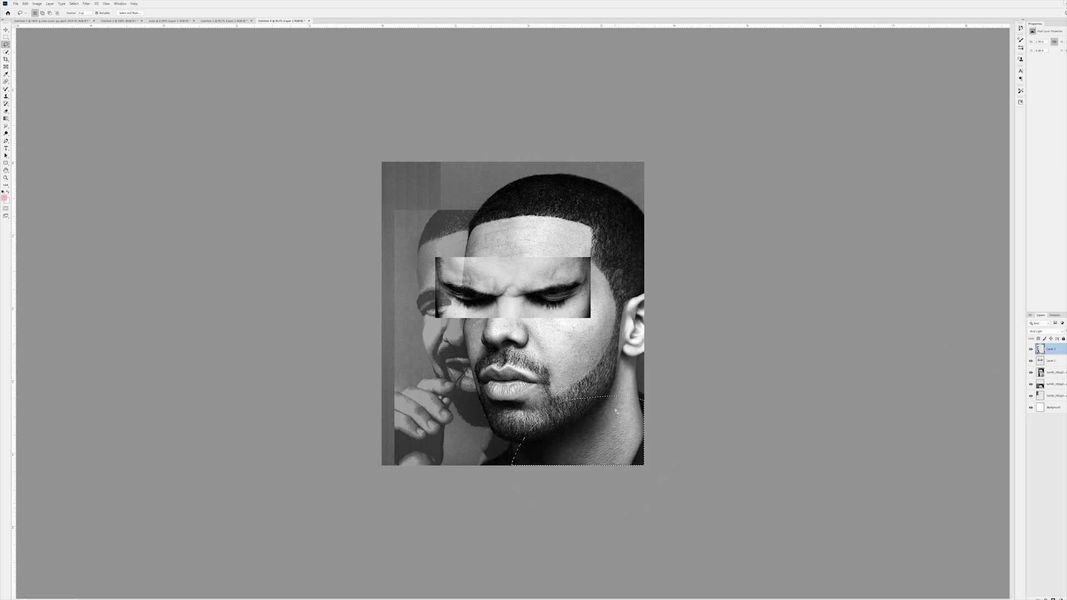
right_click(549, 424)
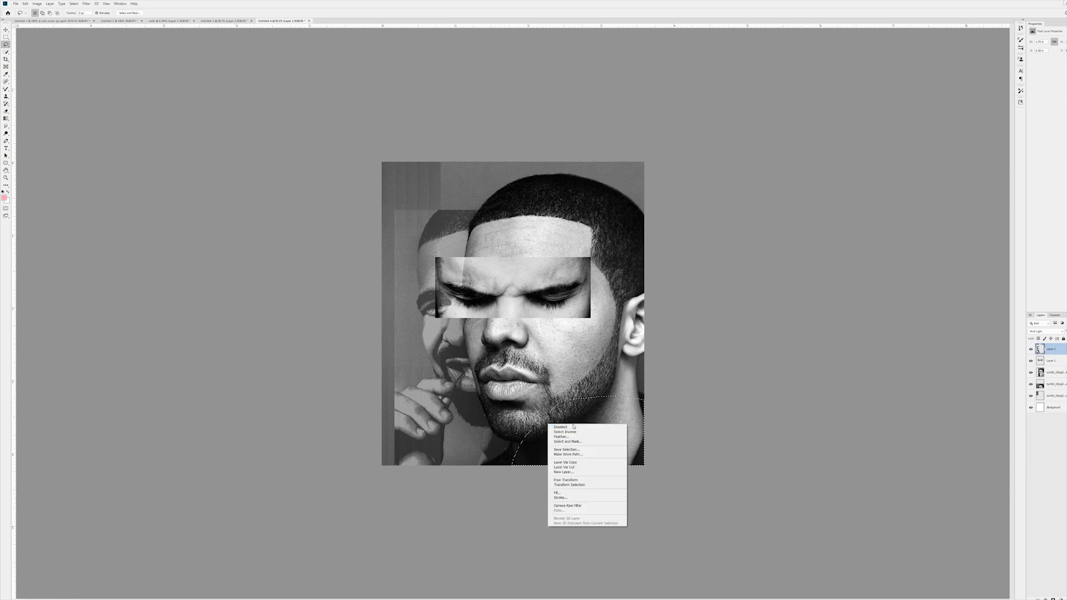
click(561, 428)
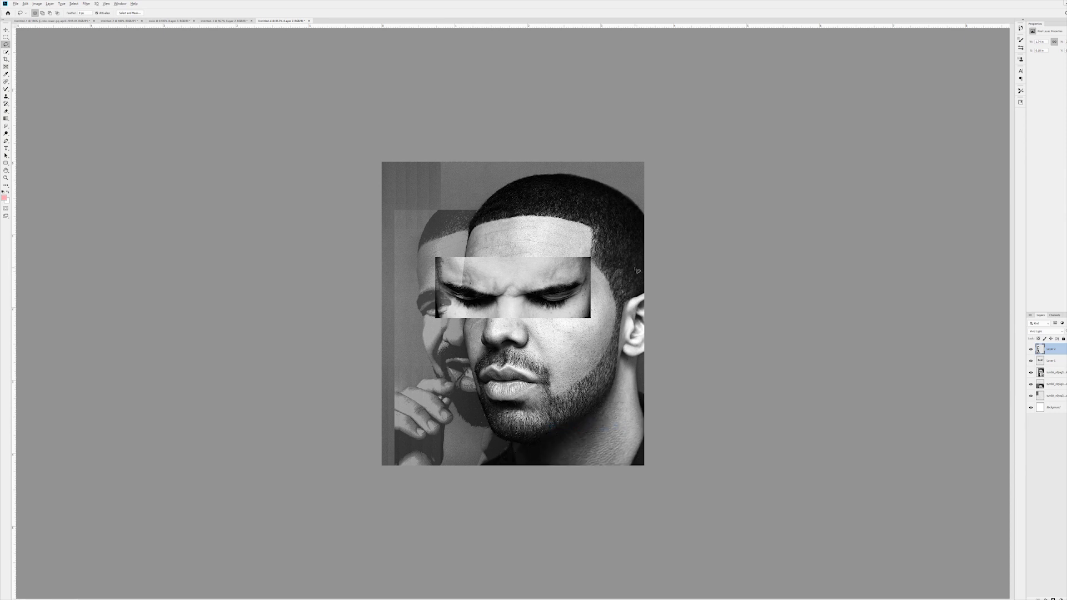
key(ctrl+minus)
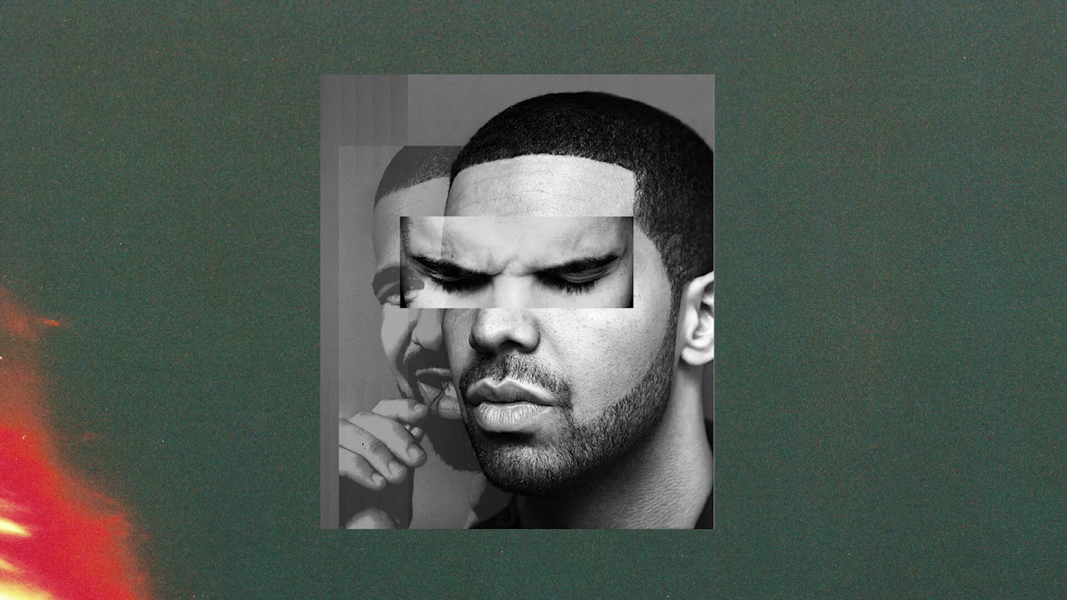